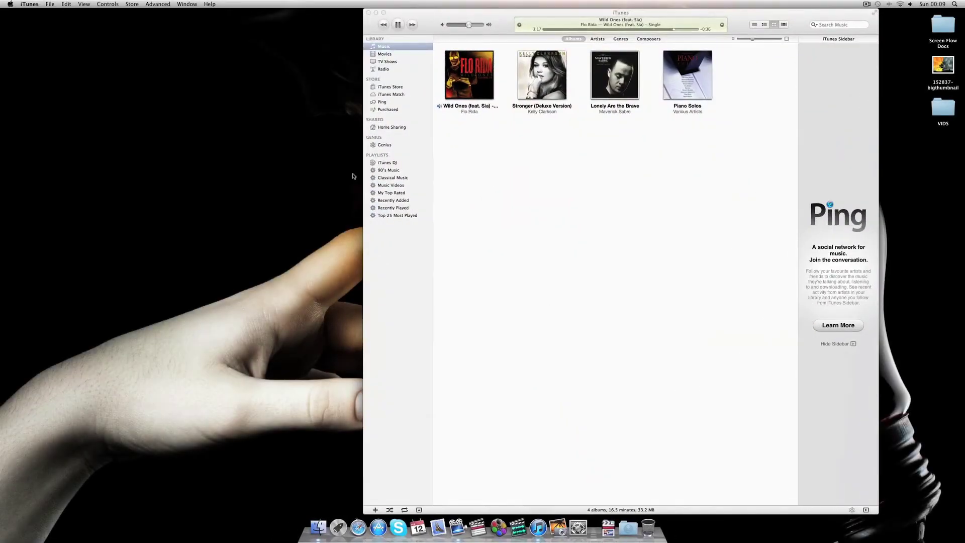
# - Minimise the iTunes music library window to the Dock so the desktop shows
pyautogui.click(376, 12)
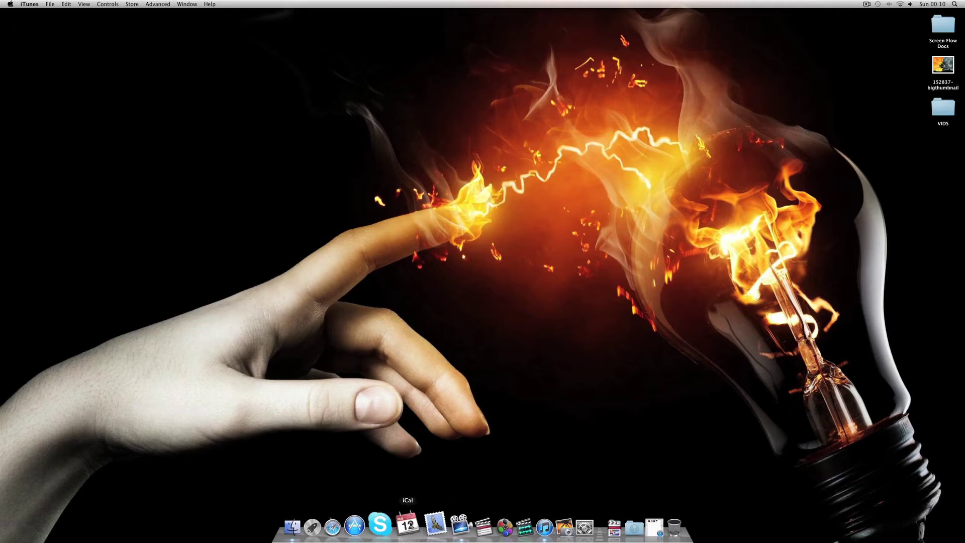
# - Launch Motion from Launchpad's Video folder and open a new Broadcast HD 720 project
pyautogui.press('F4')
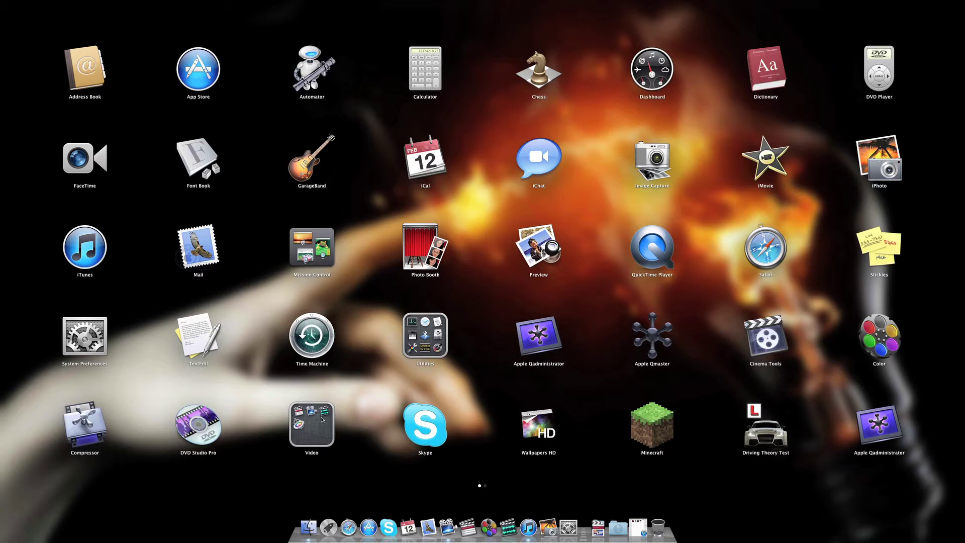
pyautogui.click(315, 435)
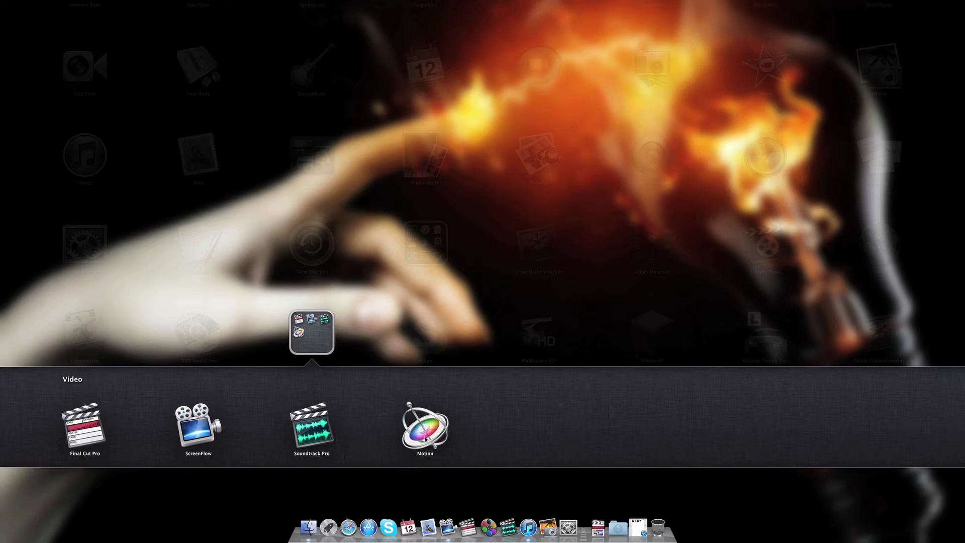
pyautogui.click(425, 439)
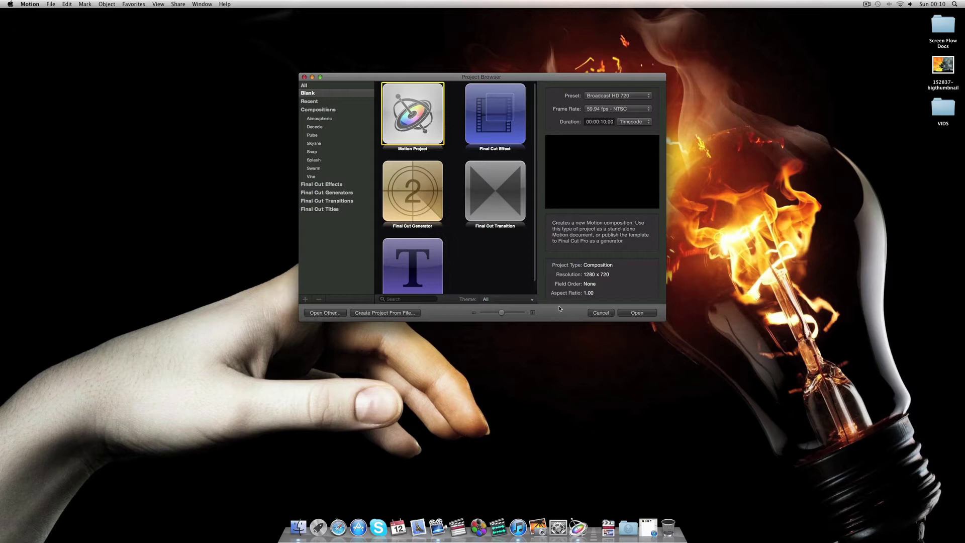
pyautogui.click(643, 314)
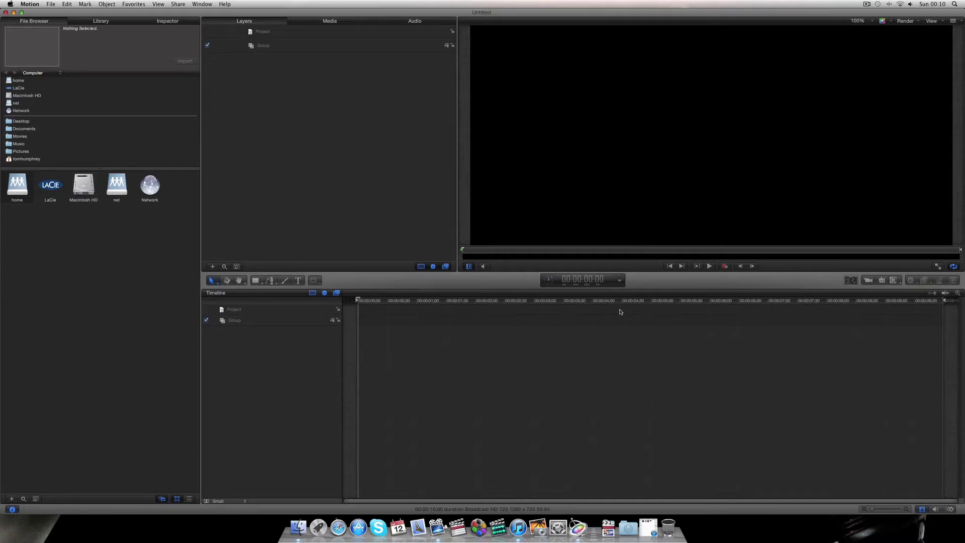
# - Draw a white rectangle covering the entire canvas with the Rectangle tool
pyautogui.click(256, 280)
pyautogui.moveTo(473, 28); pyautogui.dragTo(949, 244)
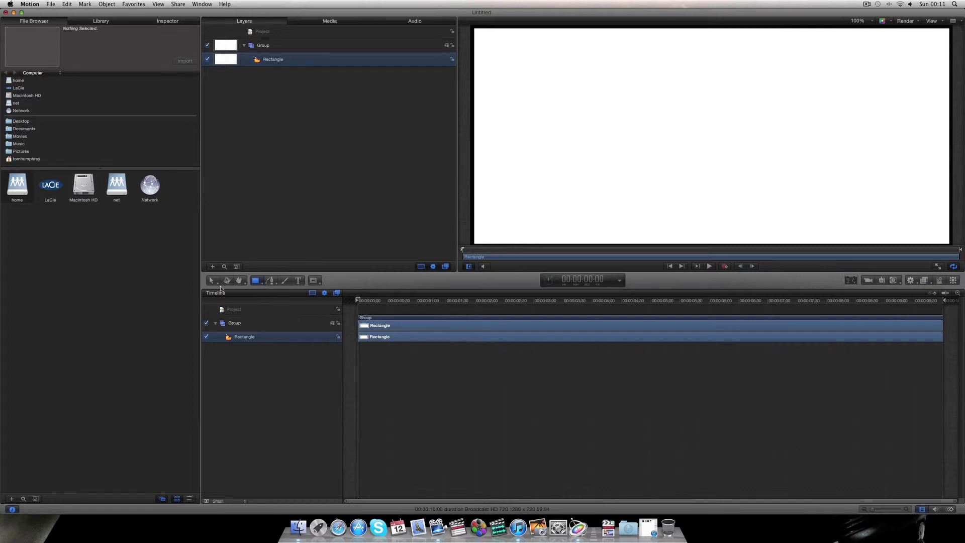
pyautogui.click(211, 284)
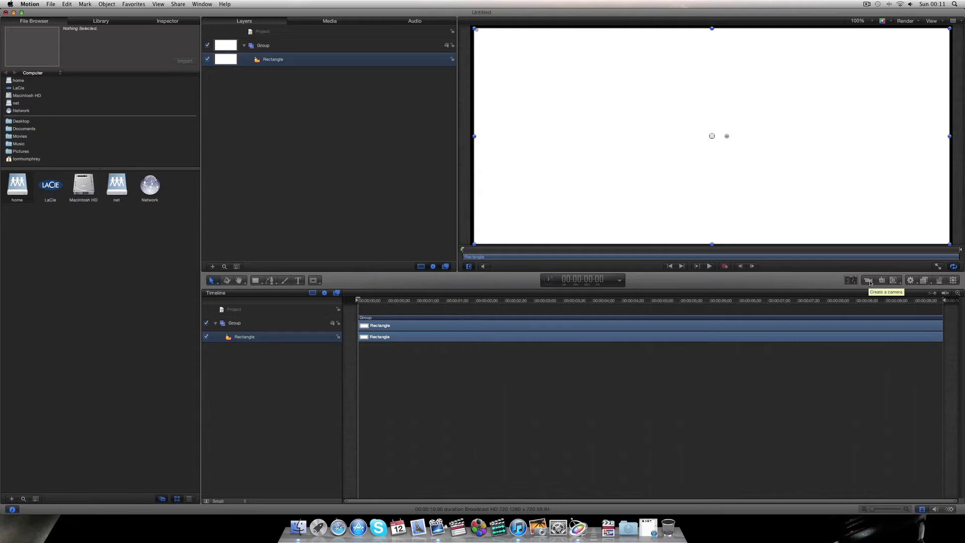
# - Add a camera, switch the group to 3D, and rotate the rectangle 90° on Y into a left wall
pyautogui.click(869, 280)
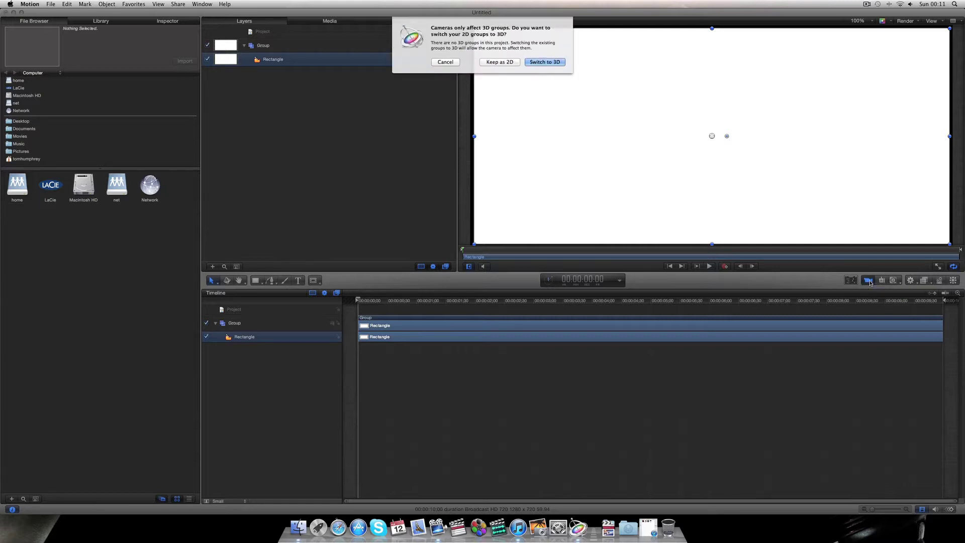
pyautogui.click(552, 63)
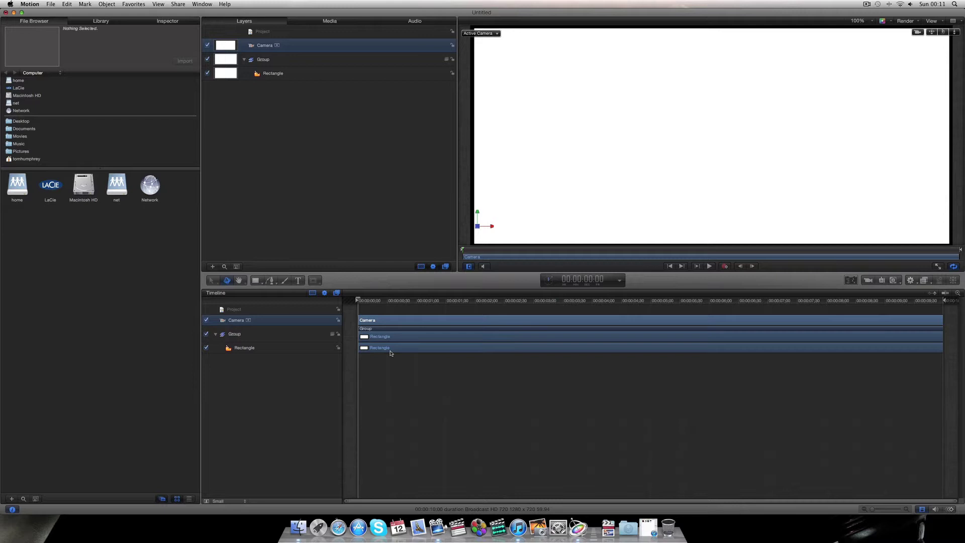
pyautogui.click(396, 348)
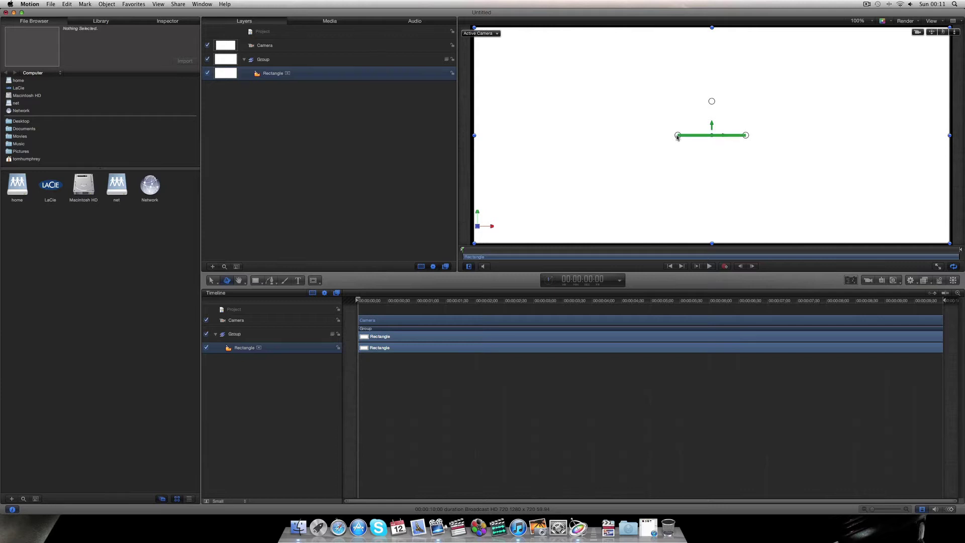
pyautogui.moveTo(677, 134); pyautogui.dragTo(715, 140)
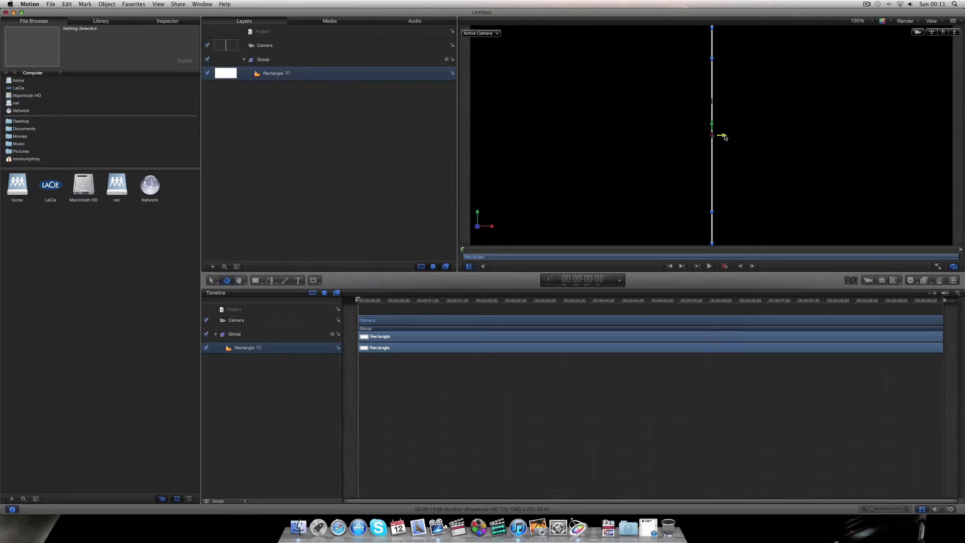
pyautogui.moveTo(724, 137); pyautogui.dragTo(580, 152)
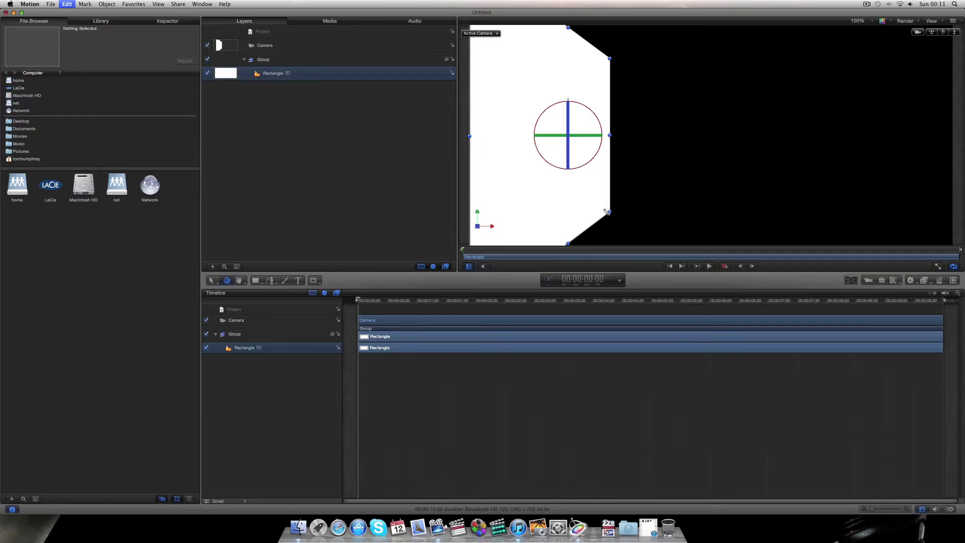
# - Duplicate the left wall and move the copy right; duplicate again and move the copy to centre
pyautogui.press('super+d')
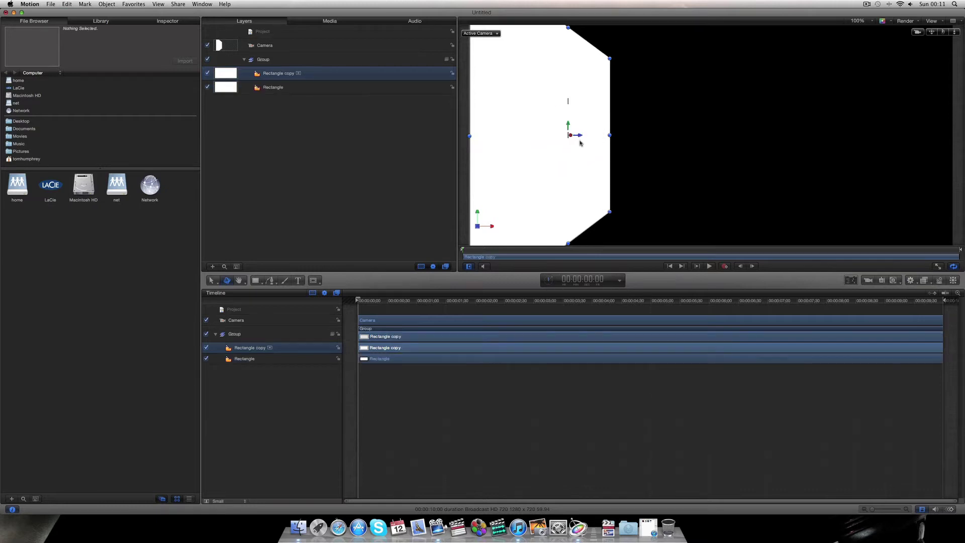
pyautogui.moveTo(582, 137); pyautogui.dragTo(866, 150)
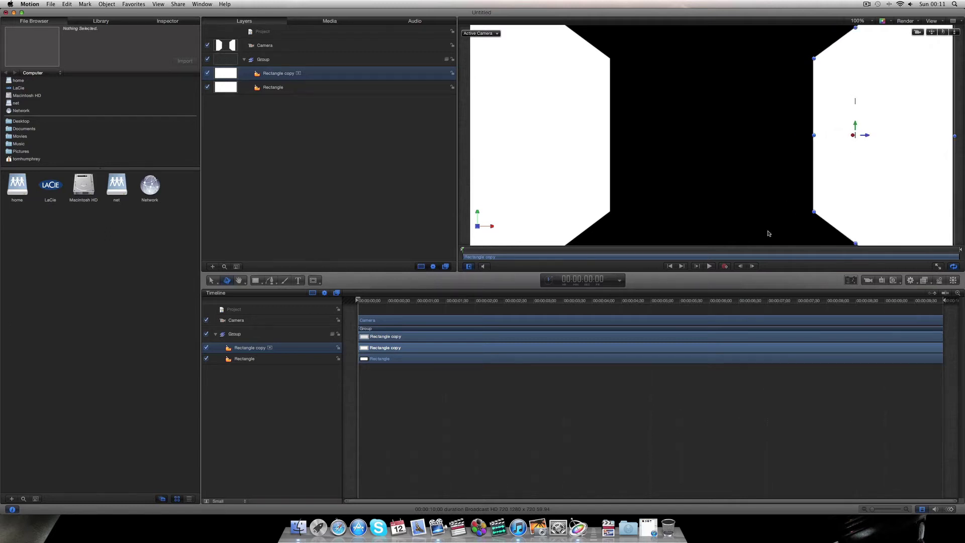
pyautogui.click(568, 163)
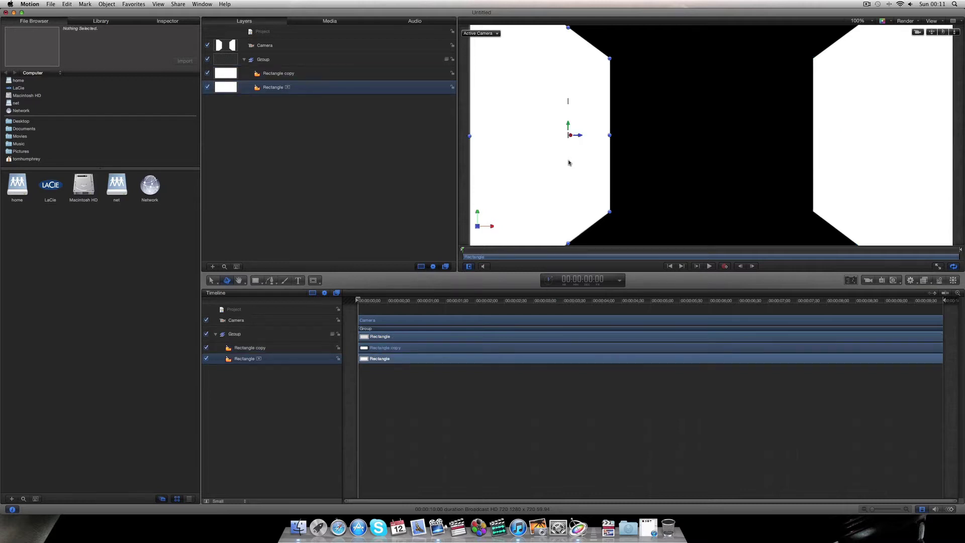
pyautogui.press('super+d')
pyautogui.moveTo(576, 135); pyautogui.dragTo(721, 138)
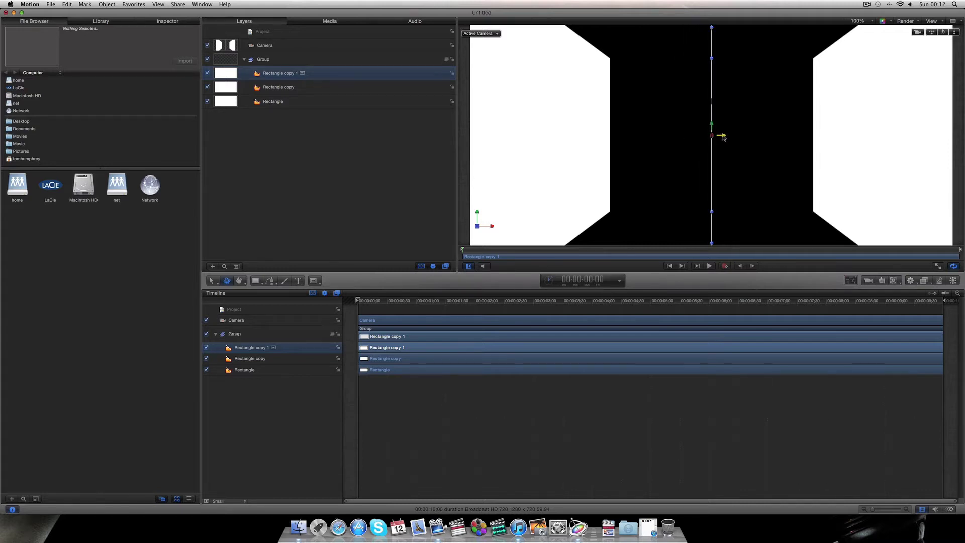
# - Tip Rectangle copy 1 flat, move it down and stretch it into the floor
pyautogui.moveTo(711, 103); pyautogui.dragTo(737, 238)
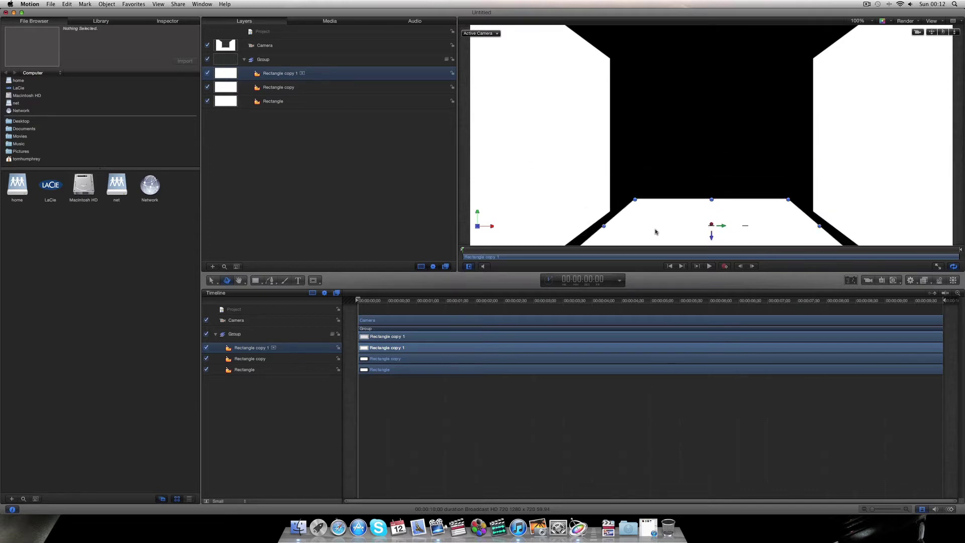
pyautogui.moveTo(604, 226); pyautogui.dragTo(567, 227)
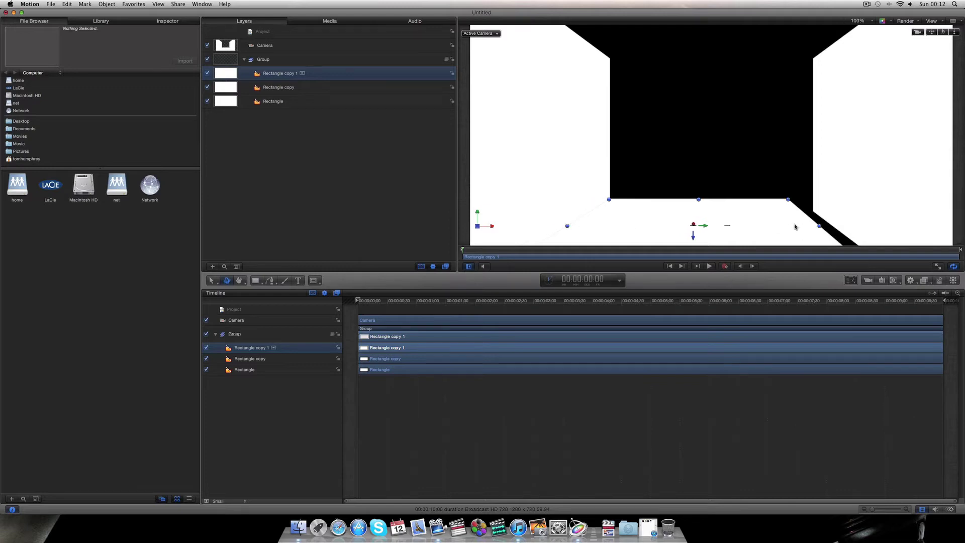
pyautogui.moveTo(819, 225); pyautogui.dragTo(850, 228)
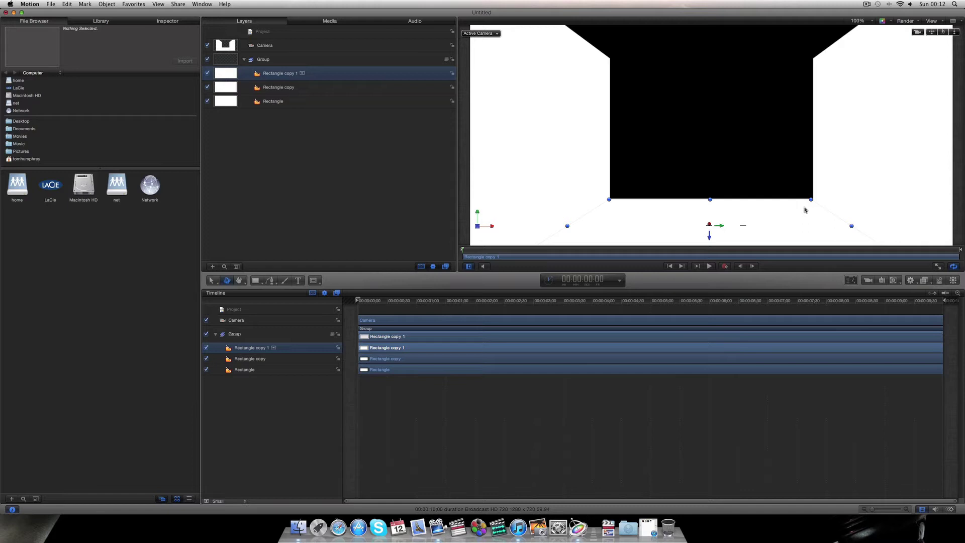
pyautogui.moveTo(709, 199)
pyautogui.mouseDown()
pyautogui.moveTo(711, 181)
pyautogui.moveTo(711, 199)
pyautogui.mouseUp()
# - Duplicate the floor, raise the copy to the top and scale it into the ceiling
pyautogui.press('super+d')
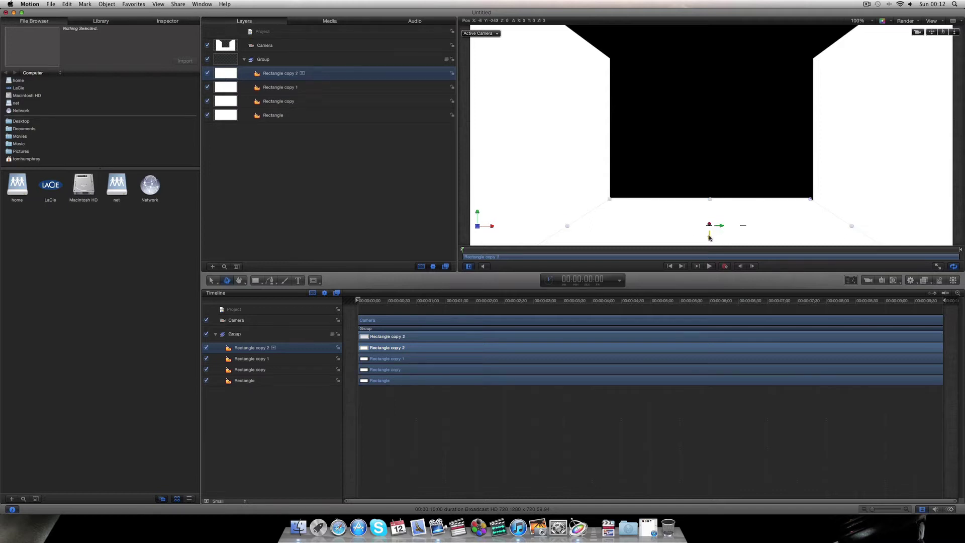
pyautogui.moveTo(710, 239); pyautogui.dragTo(713, 44)
pyautogui.press('a')
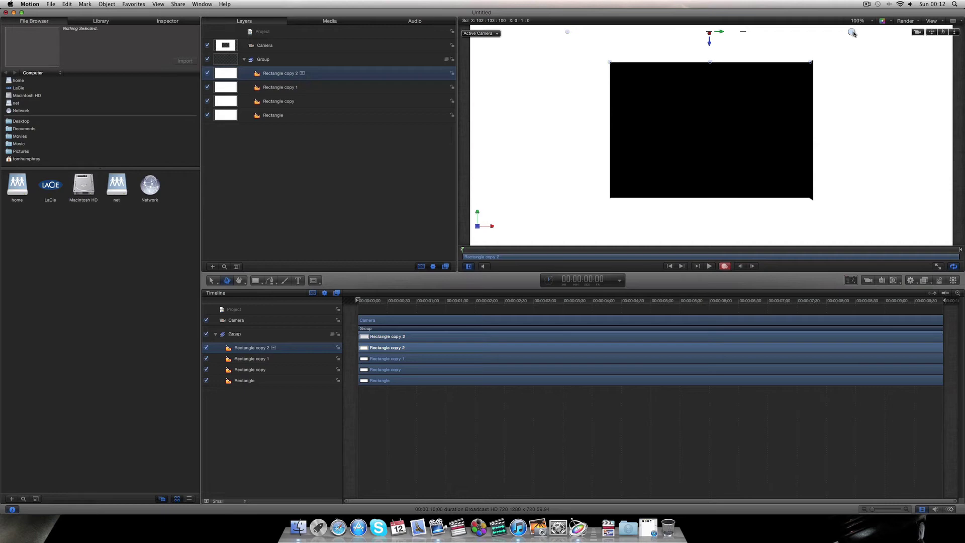
pyautogui.moveTo(852, 32); pyautogui.dragTo(856, 33)
# - Widen the floor, Rectangle copy 1, so it meets both side walls
pyautogui.click(829, 214)
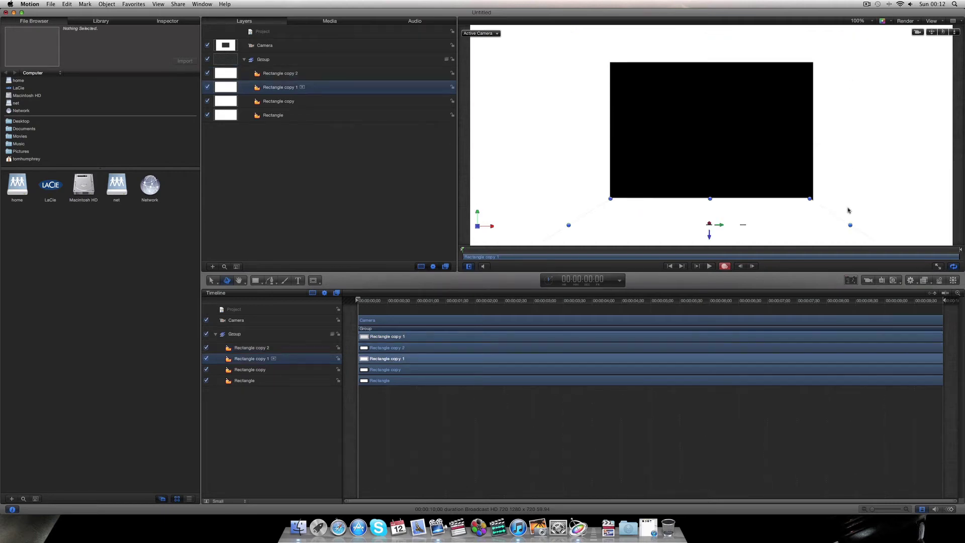
pyautogui.moveTo(849, 225); pyautogui.dragTo(859, 224)
pyautogui.click(698, 408)
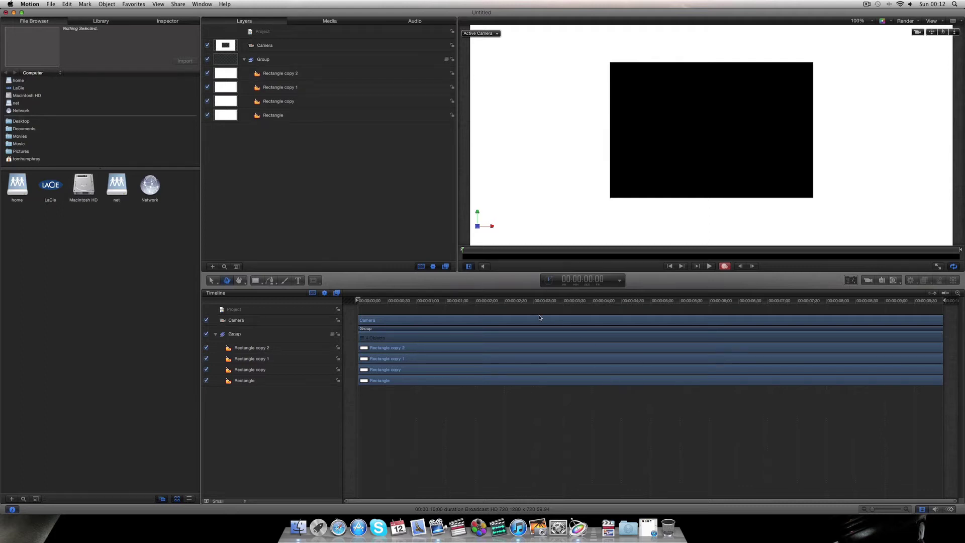
# - Draw a new rectangle across the canvas and push it back in depth with 3D Transform
pyautogui.click(444, 384)
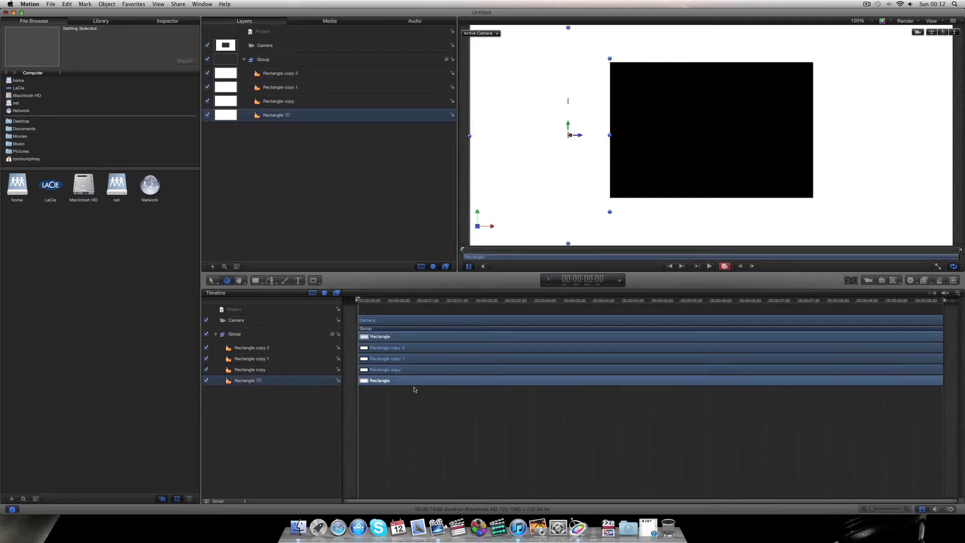
pyautogui.click(417, 397)
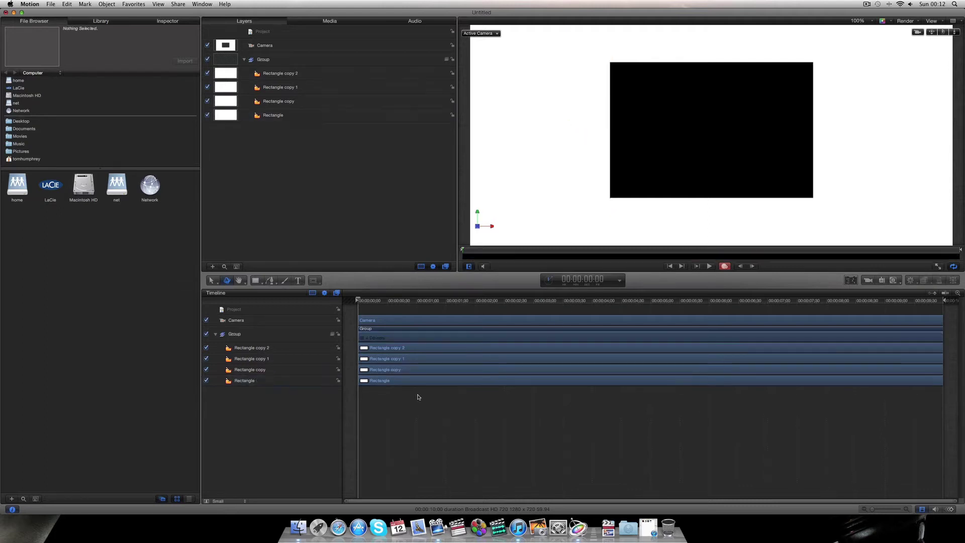
pyautogui.click(256, 280)
pyautogui.moveTo(589, 44); pyautogui.dragTo(831, 206)
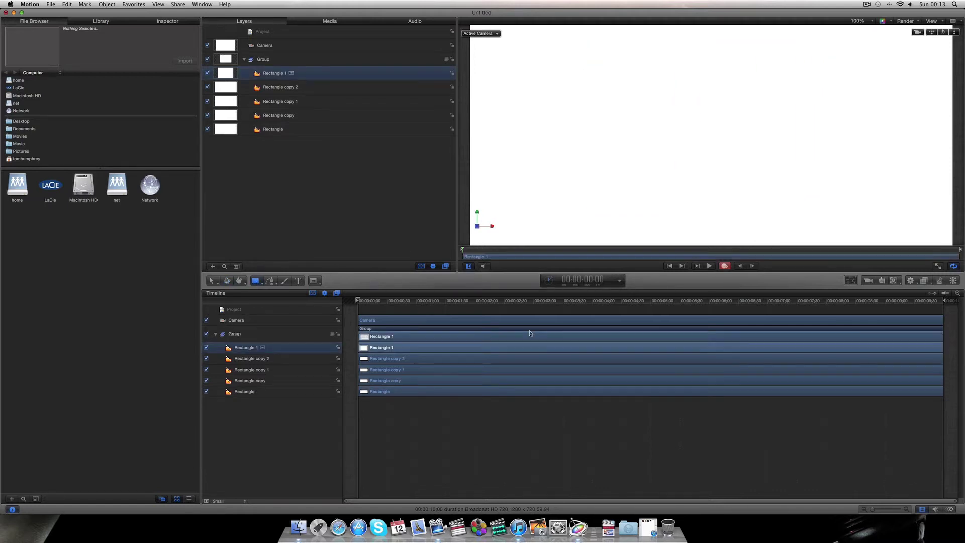
pyautogui.click(212, 280)
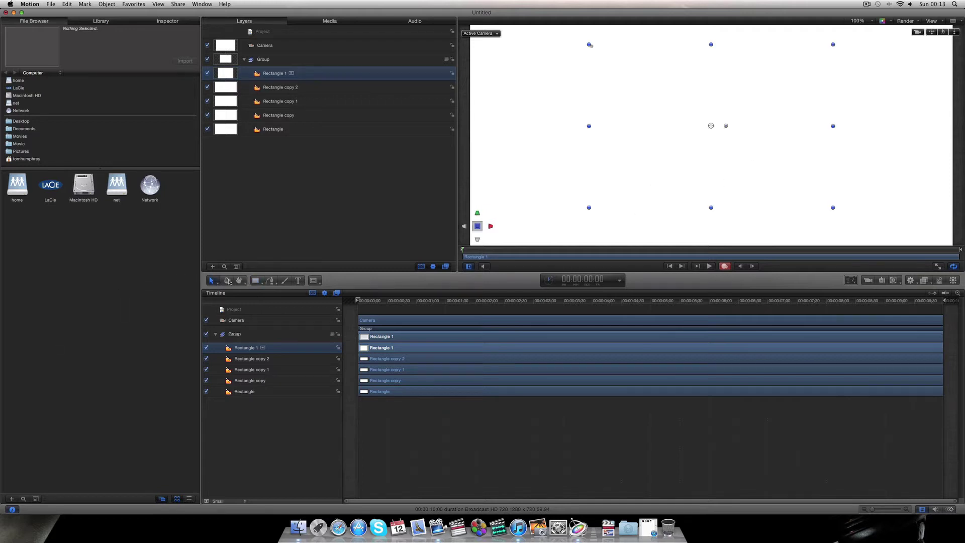
pyautogui.click(227, 281)
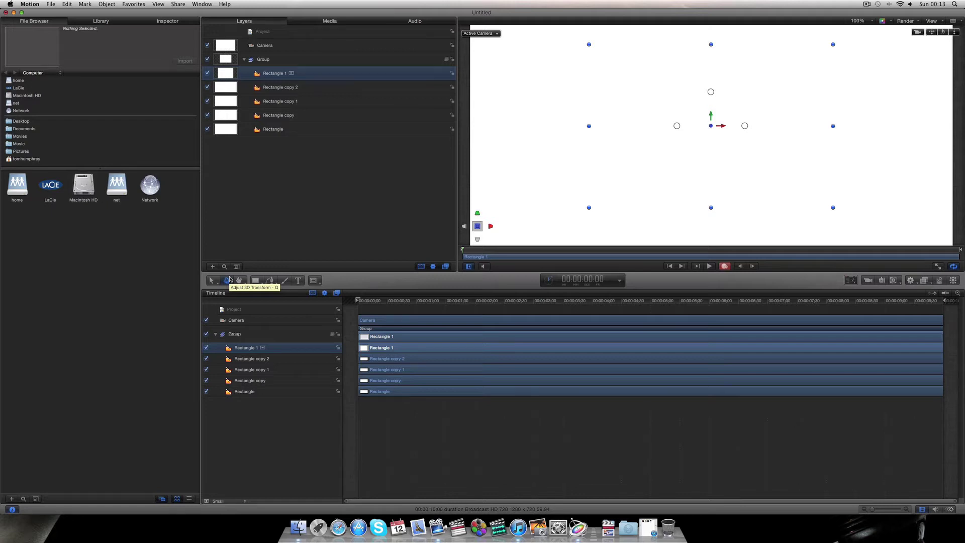
pyautogui.click(229, 280)
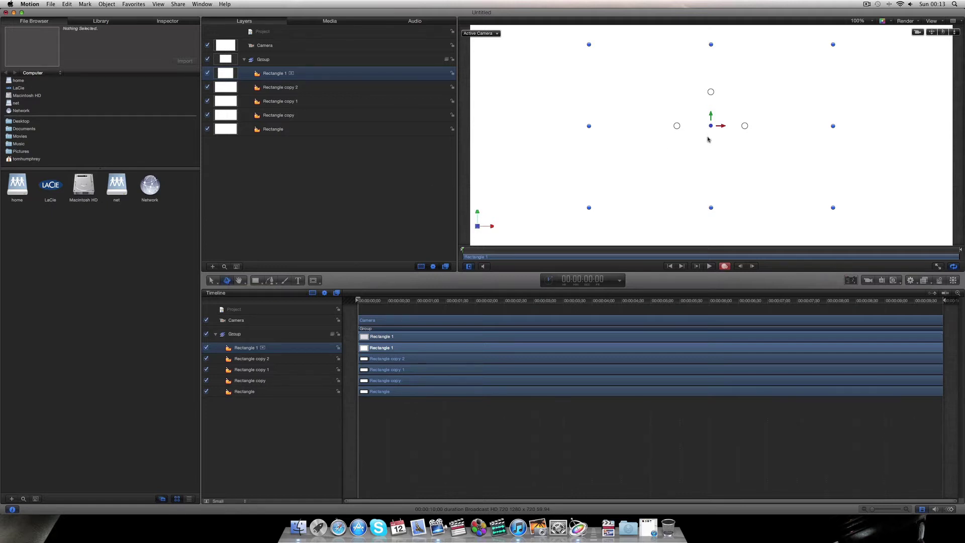
pyautogui.moveTo(710, 127); pyautogui.dragTo(613, 116)
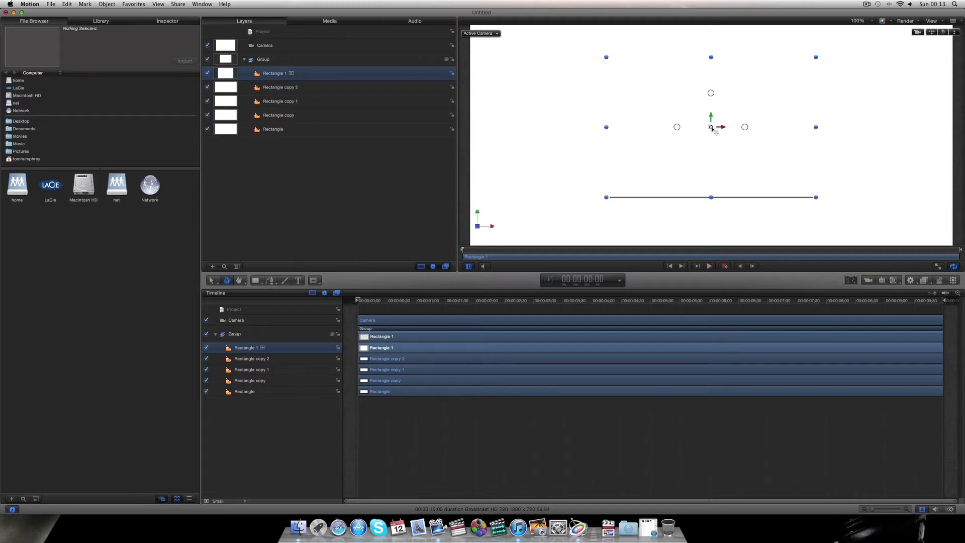
# - Delete the old back-wall rectangle, draw a replacement over the opening and push it back
pyautogui.press('Delete')
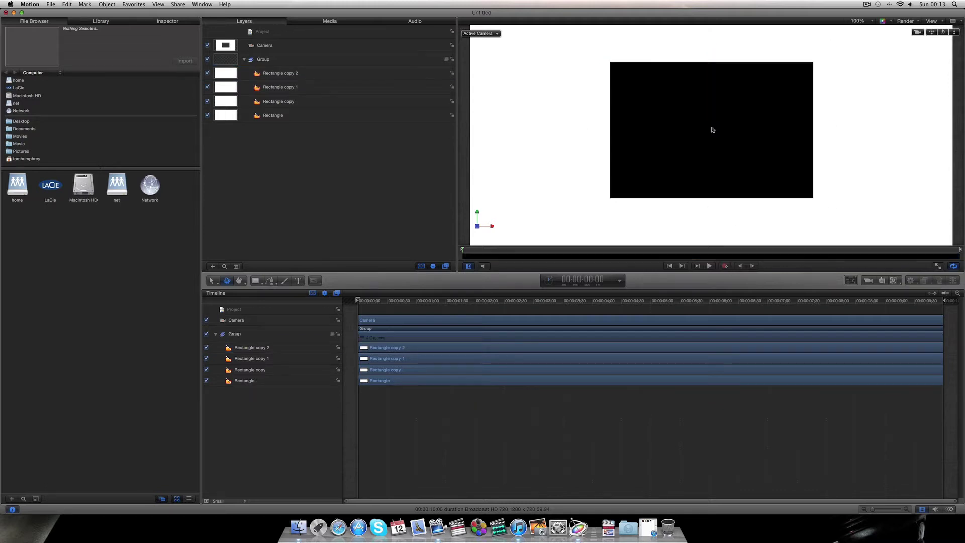
pyautogui.click(257, 280)
pyautogui.moveTo(602, 55); pyautogui.dragTo(820, 201)
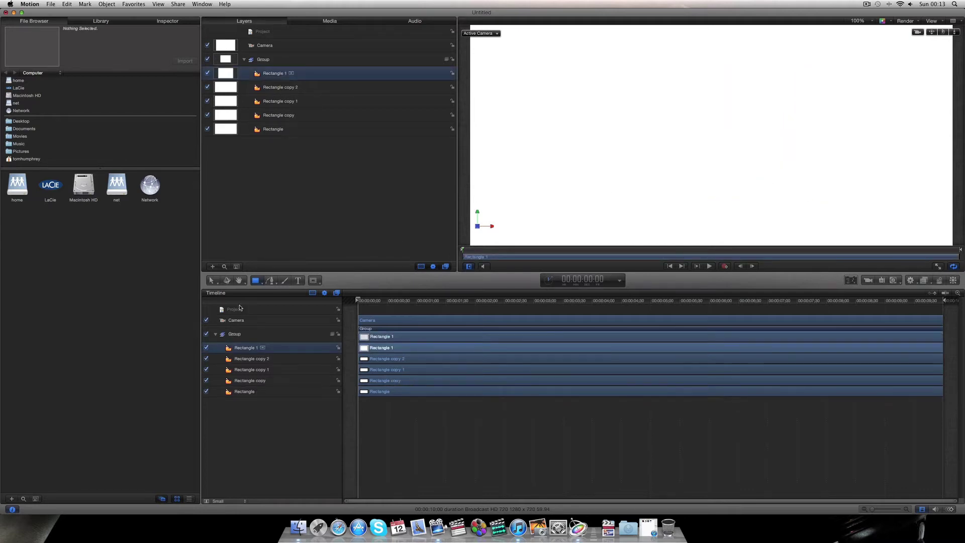
pyautogui.click(226, 281)
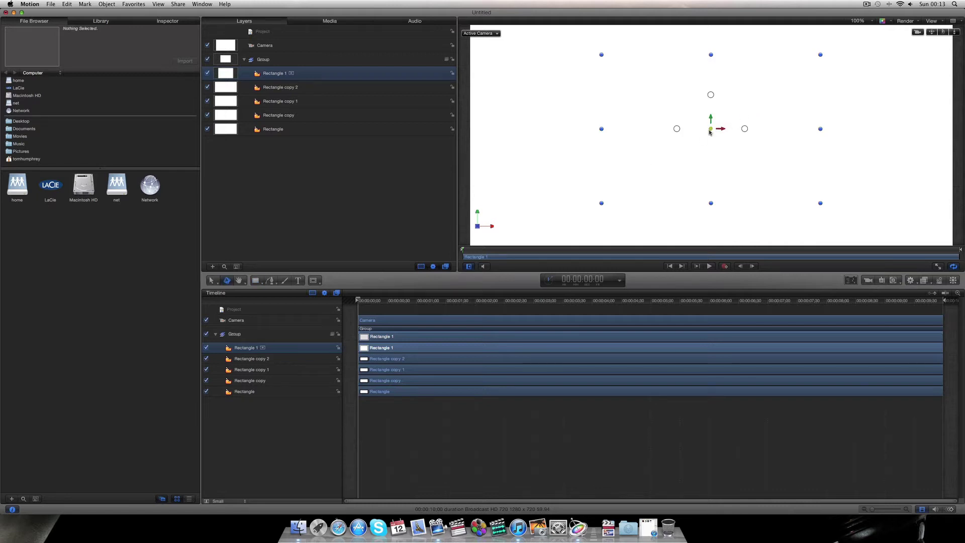
pyautogui.moveTo(709, 131); pyautogui.dragTo(588, 178)
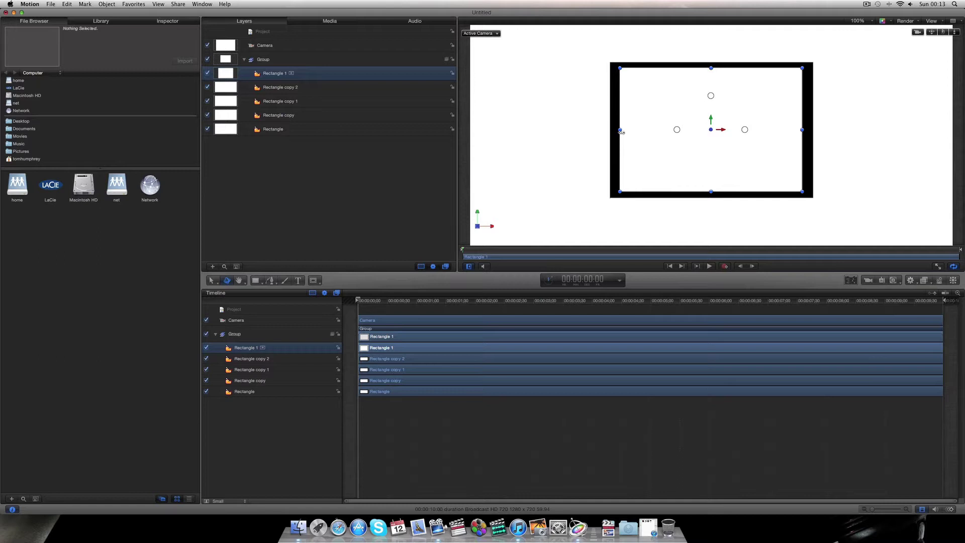
# - Stretch the new back wall's edges to meet the side walls and cover the black bar
pyautogui.moveTo(620, 131); pyautogui.dragTo(610, 134)
pyautogui.moveTo(804, 130); pyautogui.dragTo(816, 129)
pyautogui.moveTo(713, 66); pyautogui.dragTo(713, 60)
pyautogui.moveTo(713, 192); pyautogui.dragTo(714, 204)
pyautogui.click(564, 468)
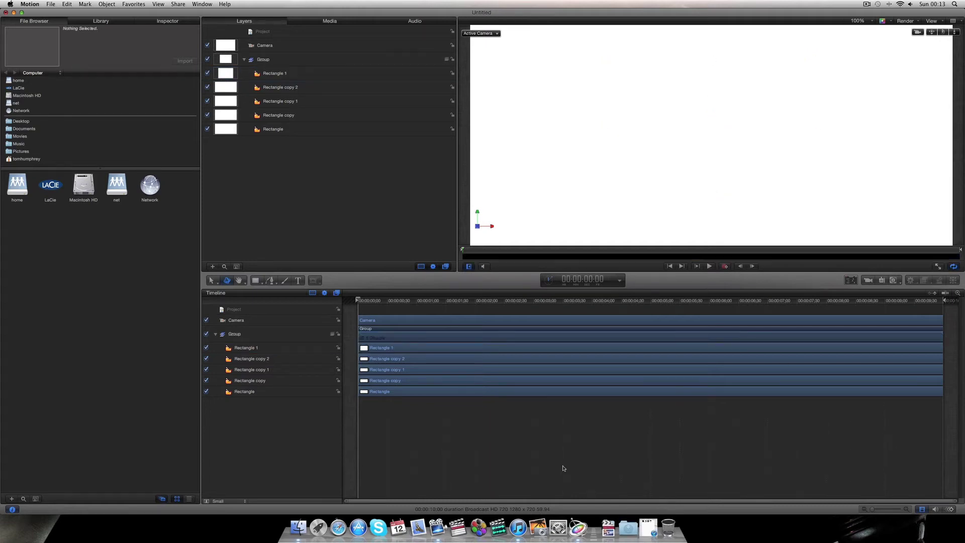
# - Add a light and move it forward along Z to shade the room's surfaces
pyautogui.click(882, 281)
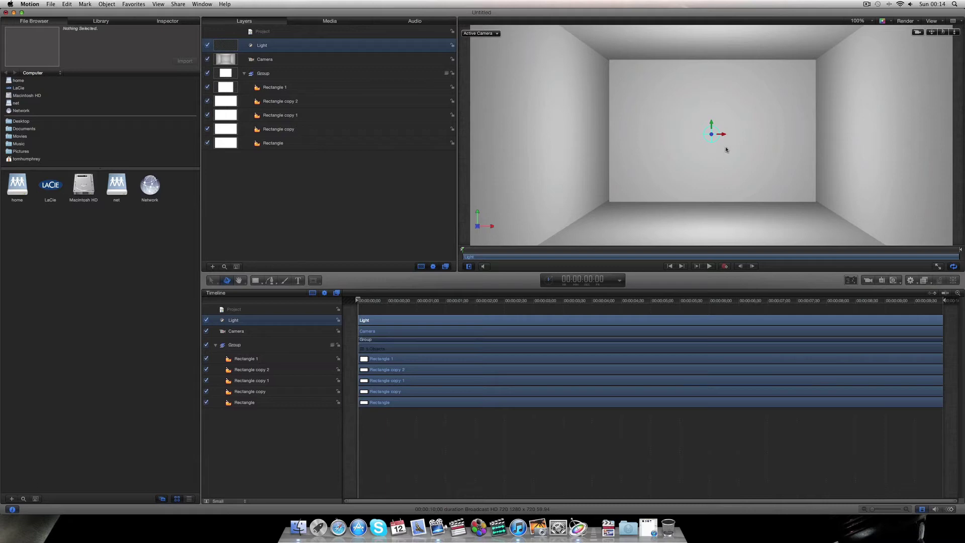
pyautogui.moveTo(711, 134); pyautogui.dragTo(621, 148)
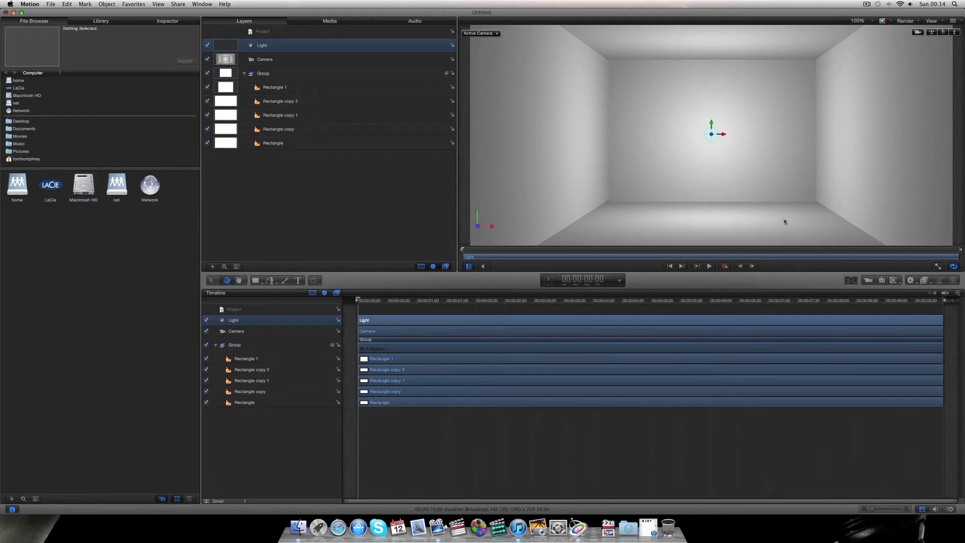
# - Widen the Rectangle 1 back wall to the left and right, then check its coverage
pyautogui.click(394, 355)
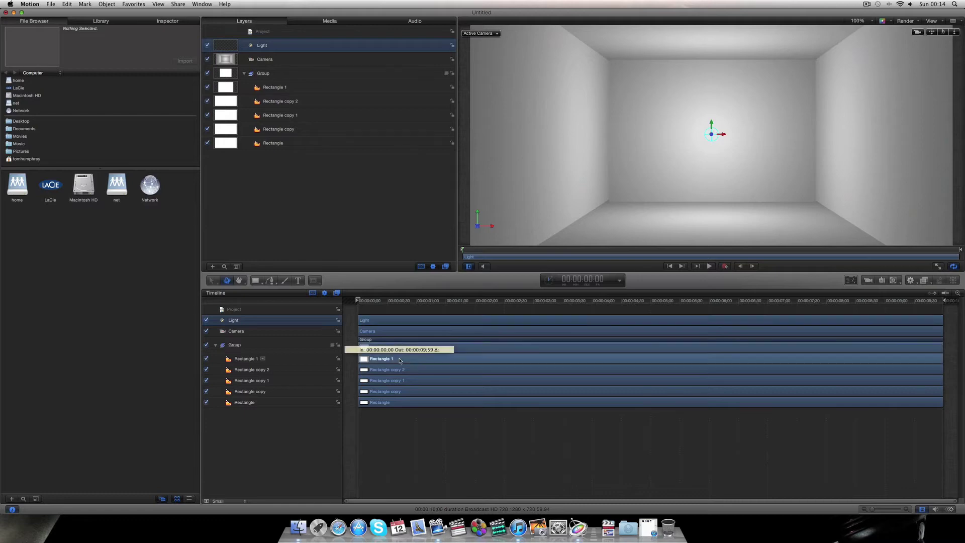
pyautogui.moveTo(610, 131); pyautogui.dragTo(606, 134)
pyautogui.moveTo(816, 130); pyautogui.dragTo(821, 131)
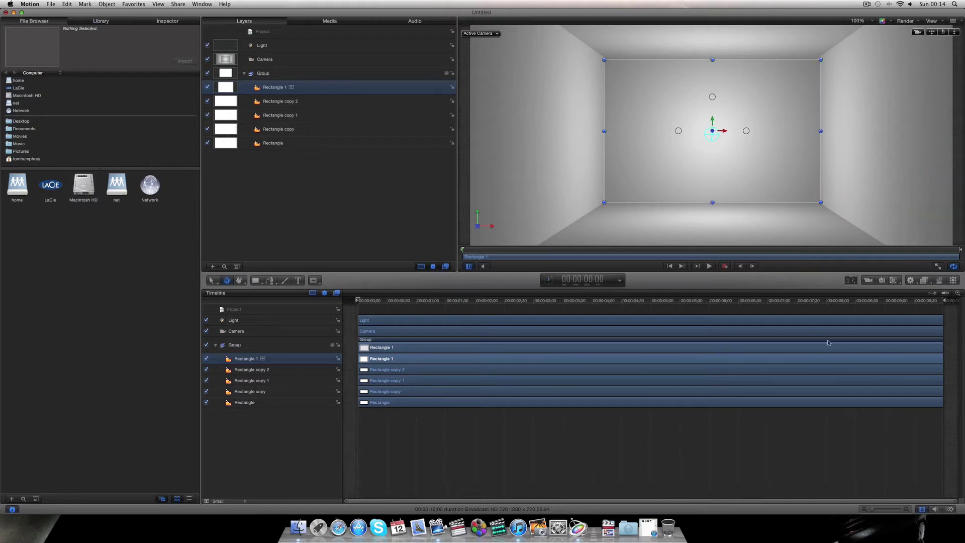
pyautogui.click(878, 409)
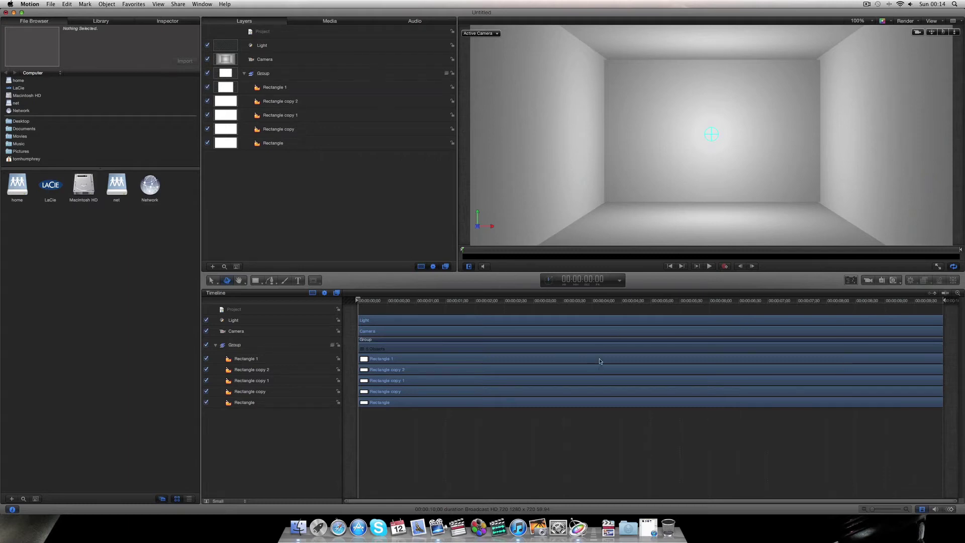
# - Make the back wall taller and wider, preview at 00:00:02:54, then return to the start
pyautogui.click(600, 359)
pyautogui.moveTo(712, 60); pyautogui.dragTo(713, 39)
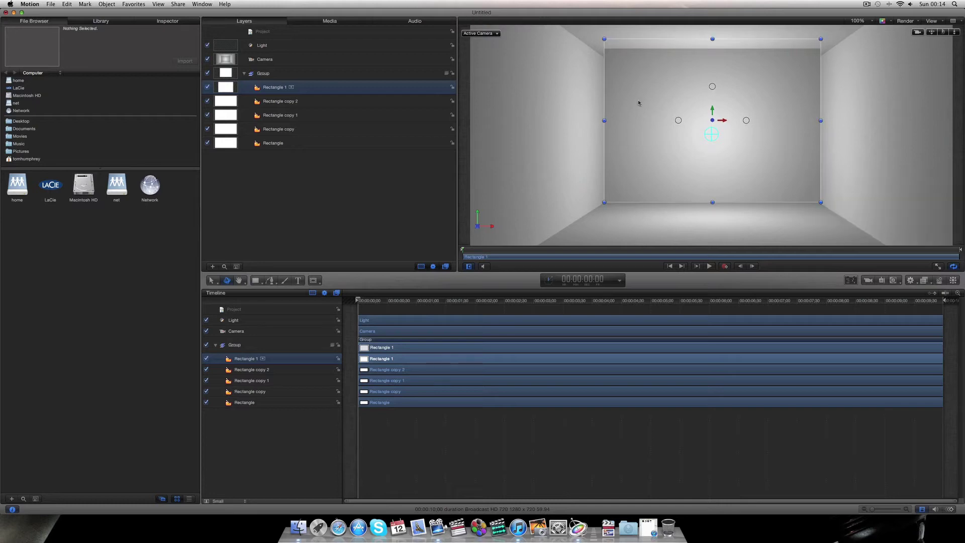
pyautogui.moveTo(604, 121); pyautogui.dragTo(582, 121)
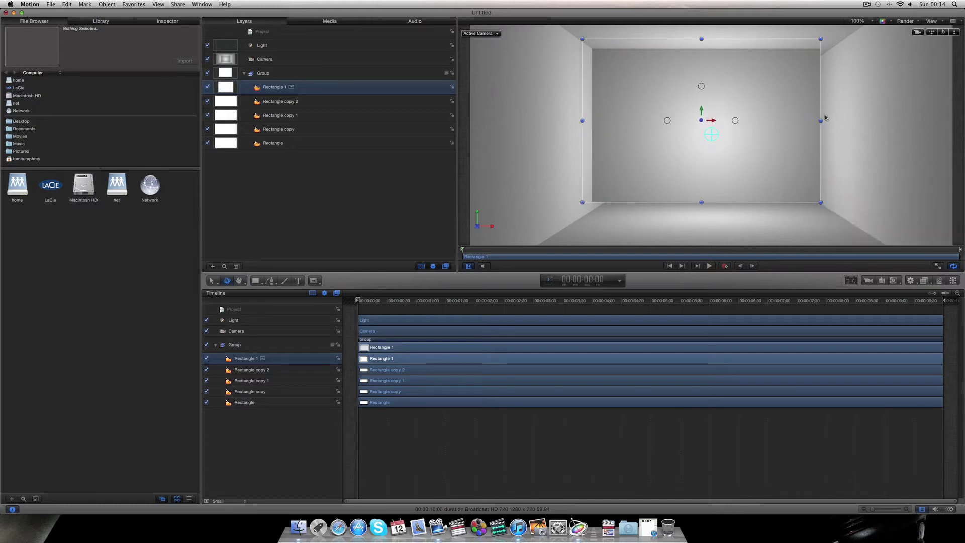
pyautogui.moveTo(820, 120); pyautogui.dragTo(873, 142)
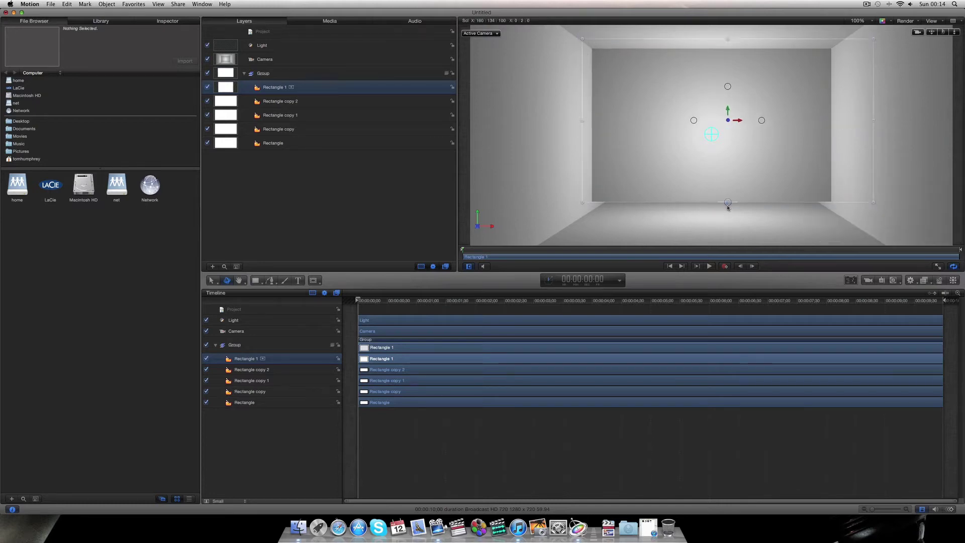
pyautogui.moveTo(581, 142); pyautogui.dragTo(570, 142)
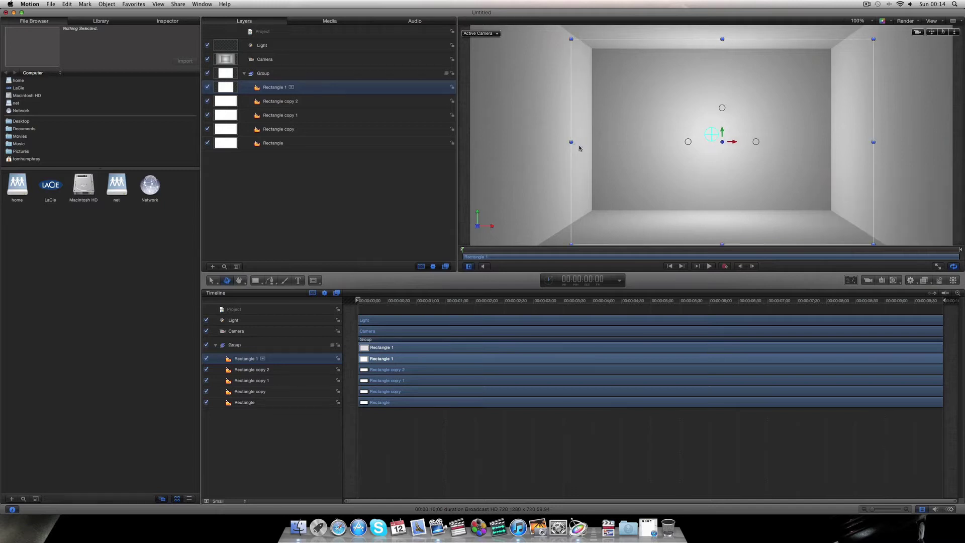
pyautogui.click(724, 424)
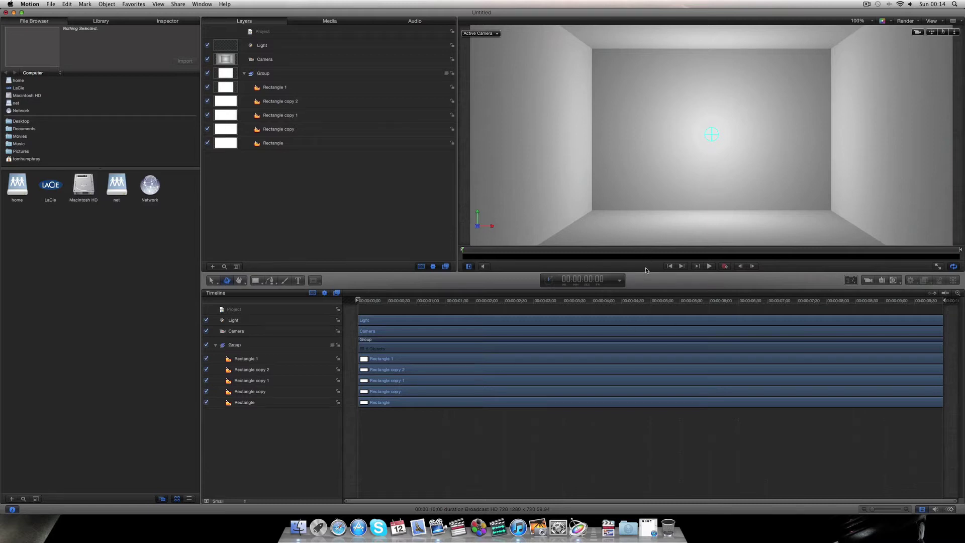
pyautogui.click(606, 256)
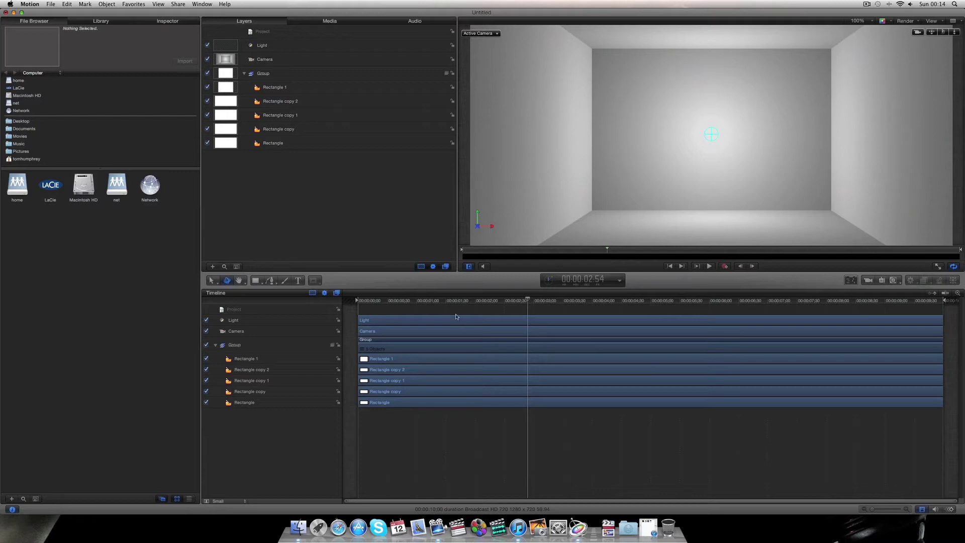
pyautogui.press('Home')
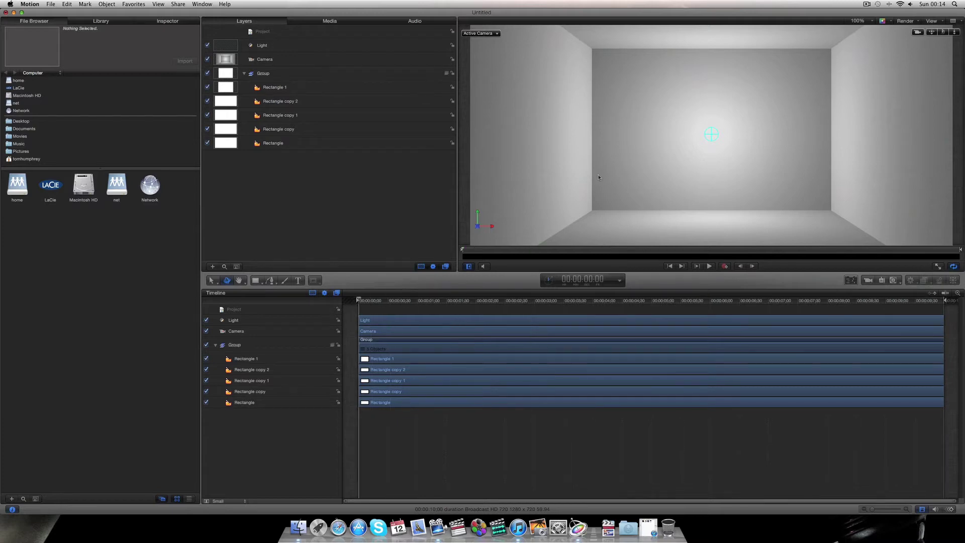
# - Move the light in depth, then set falloff to about 10% and enable shadows with softness 10
pyautogui.click(390, 320)
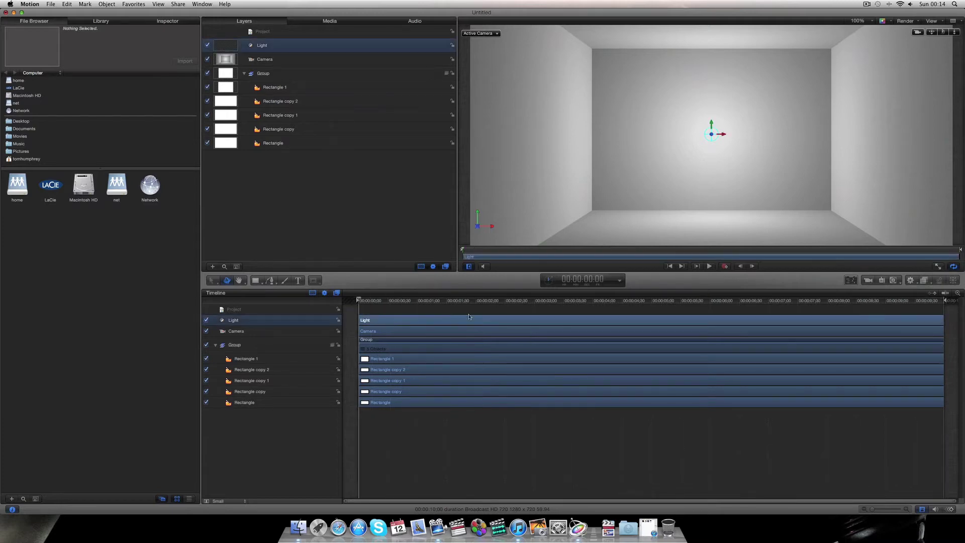
pyautogui.moveTo(711, 134); pyautogui.dragTo(679, 158)
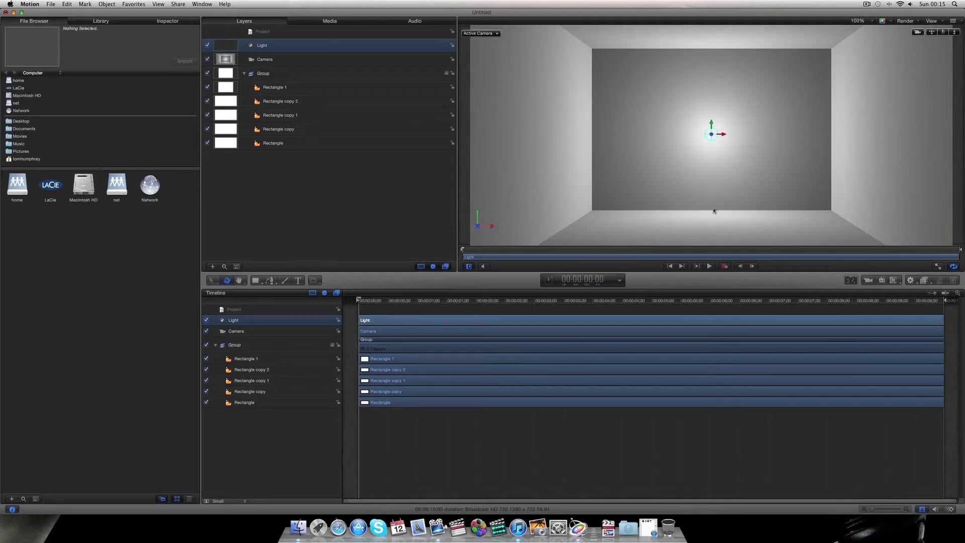
pyautogui.click(851, 281)
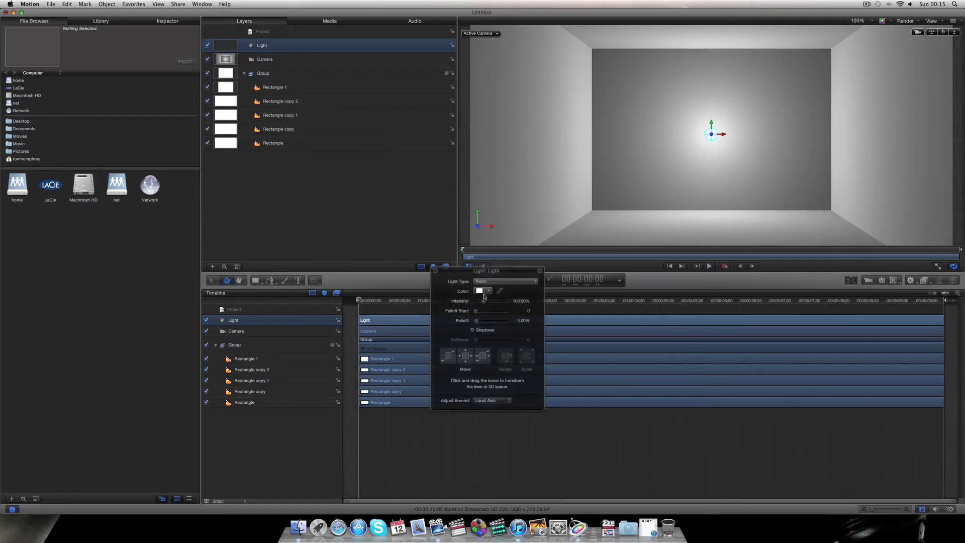
pyautogui.moveTo(474, 270); pyautogui.dragTo(384, 296)
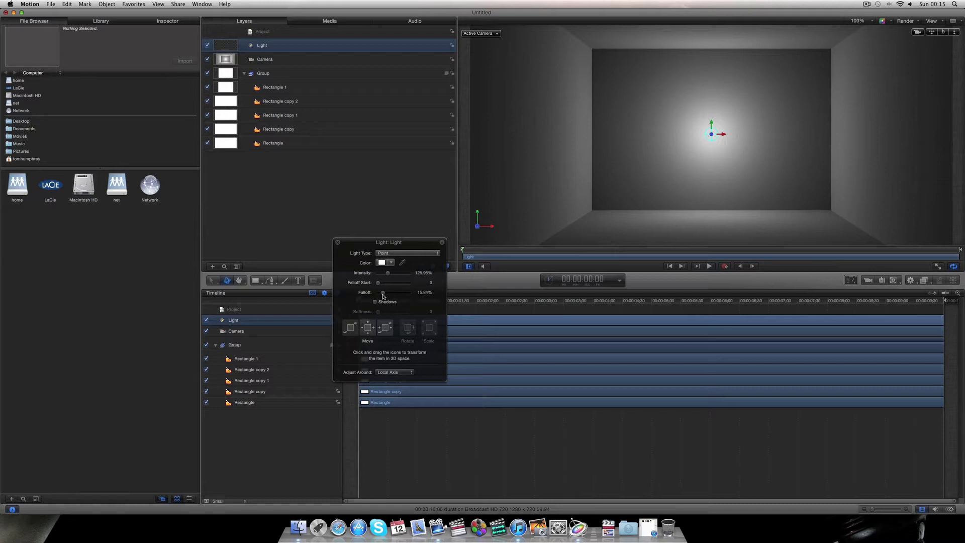
pyautogui.moveTo(383, 297); pyautogui.dragTo(382, 297)
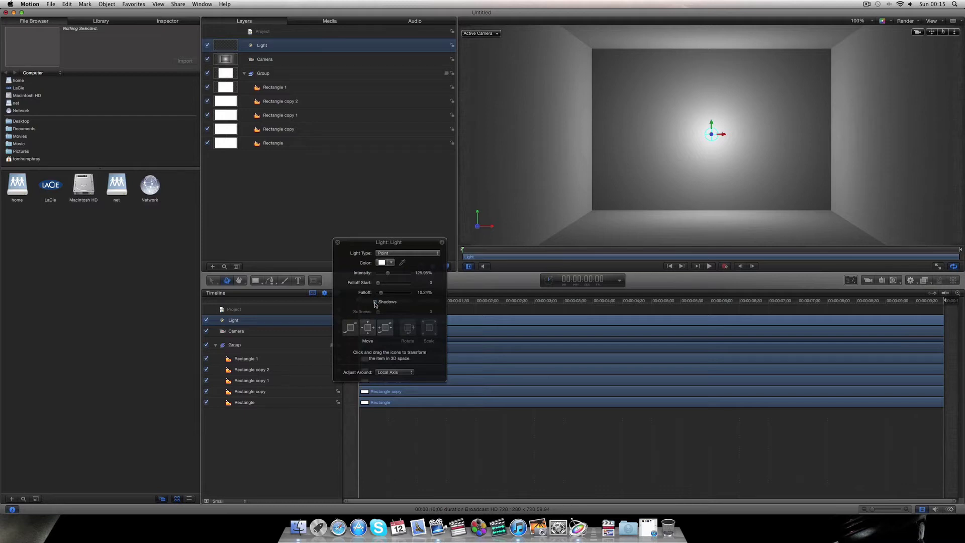
pyautogui.click(374, 302)
pyautogui.moveTo(378, 312); pyautogui.dragTo(395, 316)
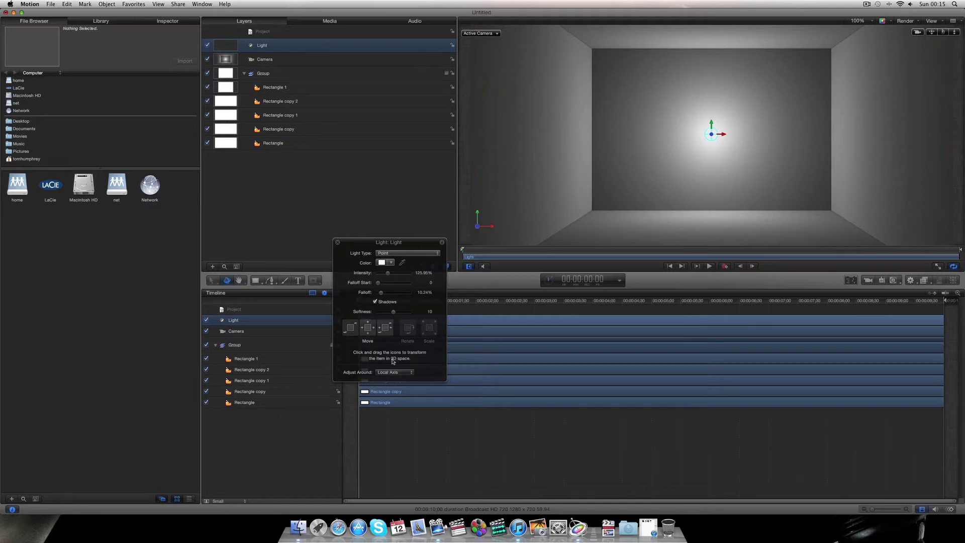
pyautogui.click(456, 427)
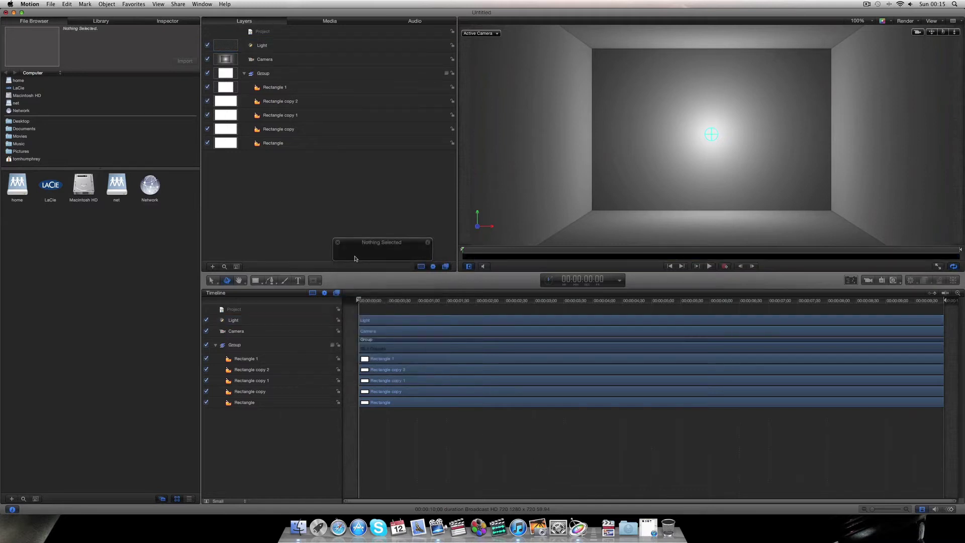
# - Add a 'STEEL Gamers' text layer on the back wall
pyautogui.click(338, 244)
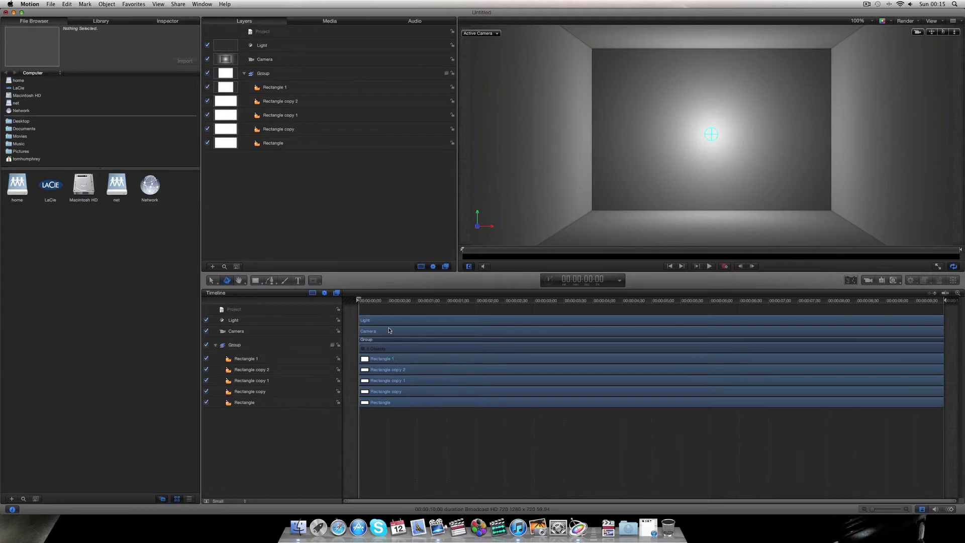
pyautogui.click(298, 279)
pyautogui.click(671, 151)
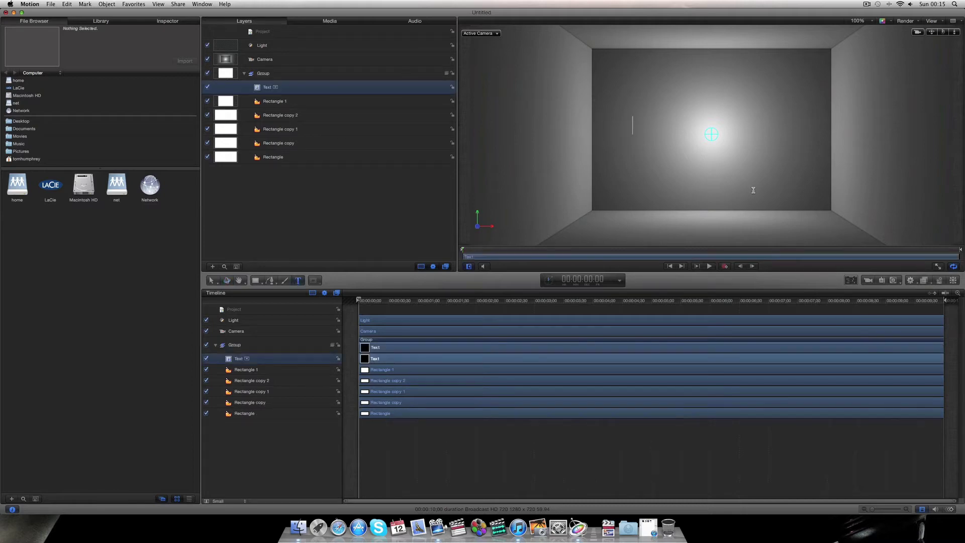
pyautogui.write('S')
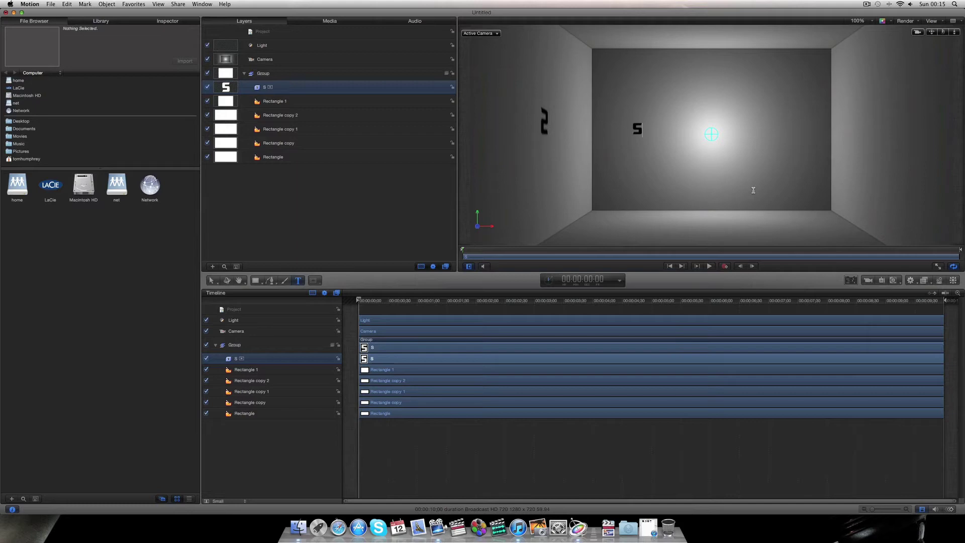
pyautogui.write('TEEL')
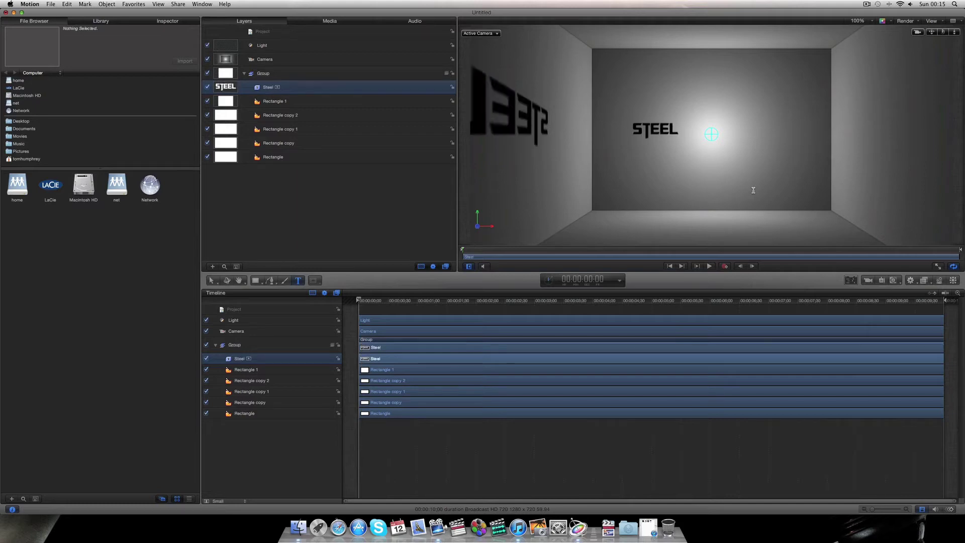
pyautogui.write(' Gamers')
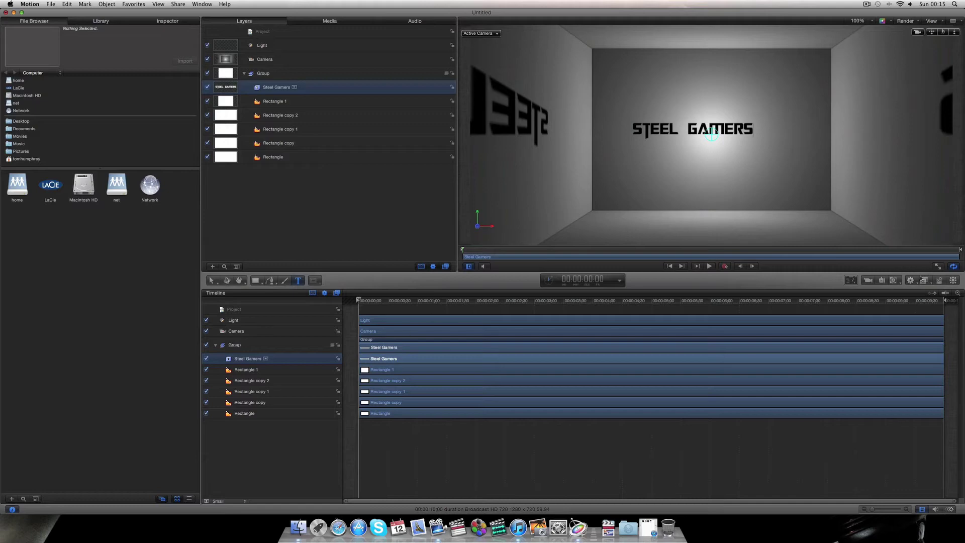
# - Shift the text lower right, then push it and the light deeper into the room
pyautogui.click(212, 280)
pyautogui.moveTo(746, 131); pyautogui.dragTo(754, 143)
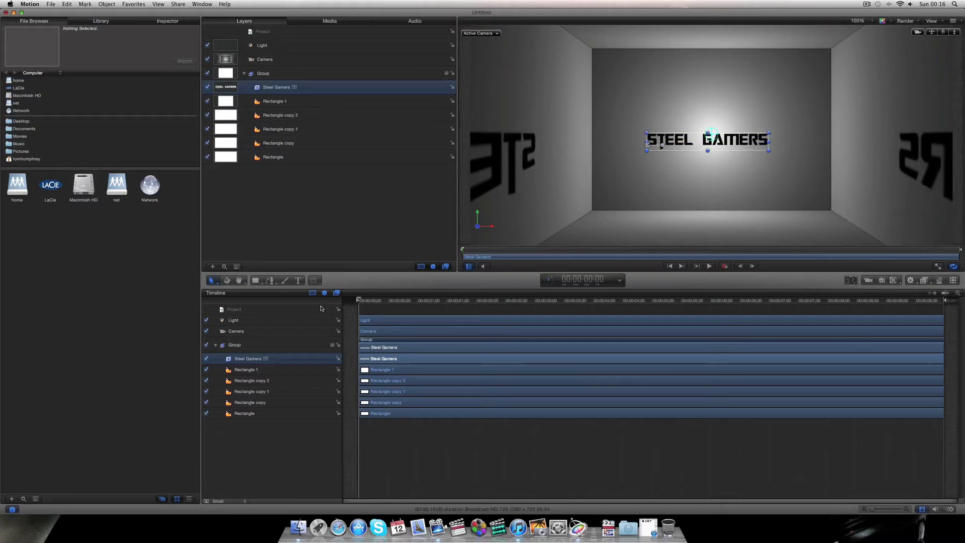
pyautogui.click(226, 281)
pyautogui.moveTo(648, 144); pyautogui.dragTo(534, 178)
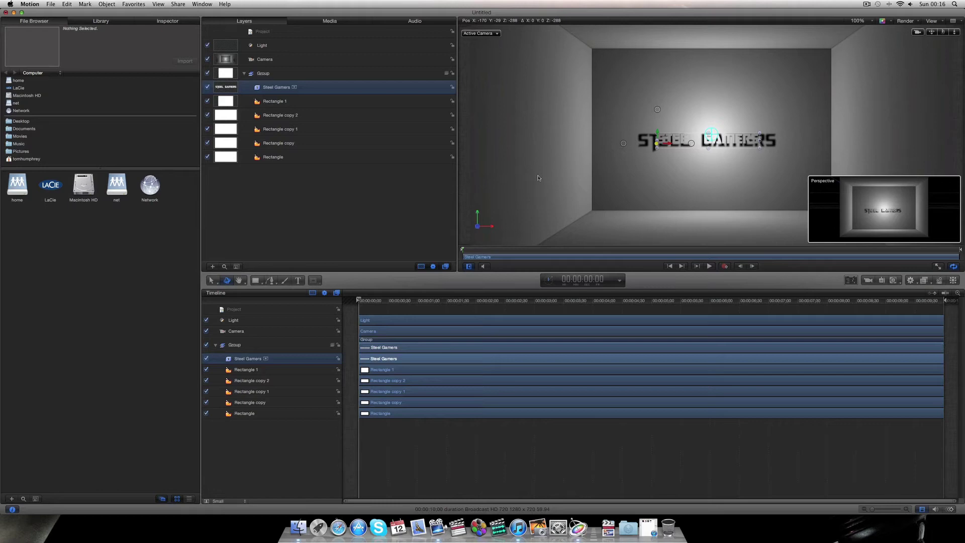
pyautogui.moveTo(537, 178); pyautogui.dragTo(534, 178)
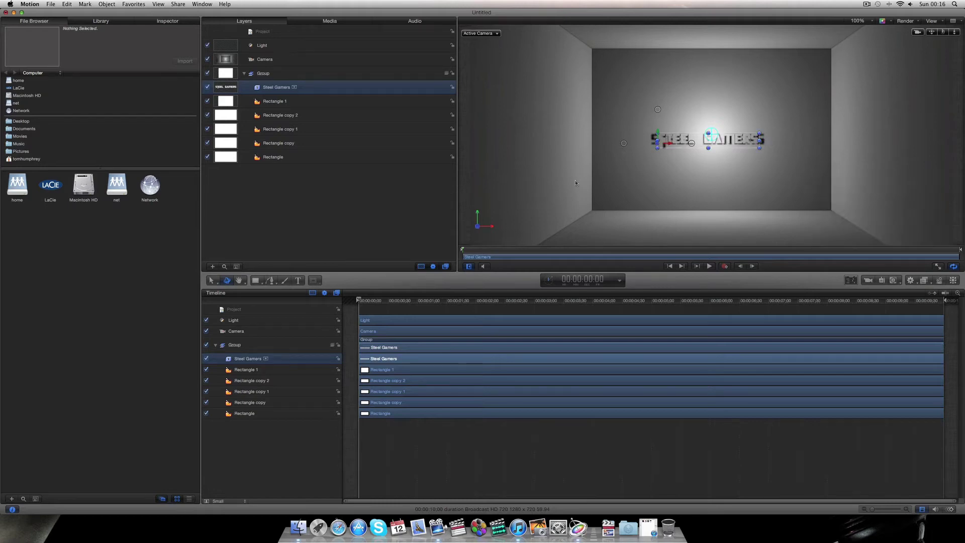
pyautogui.click(399, 320)
pyautogui.moveTo(712, 135); pyautogui.dragTo(724, 157)
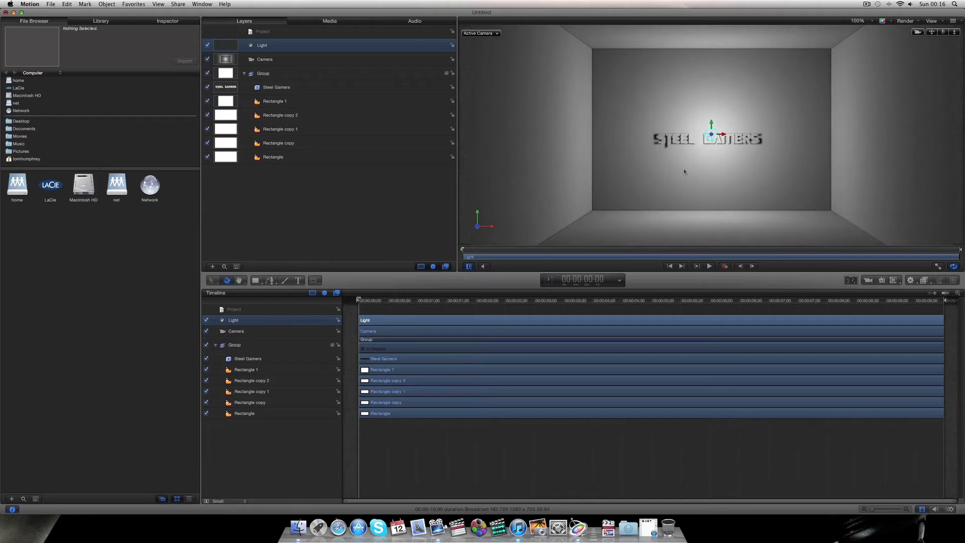
# - Nudge the Steel Gamers text back and drag its corner to enlarge it across the back wall
pyautogui.click(384, 333)
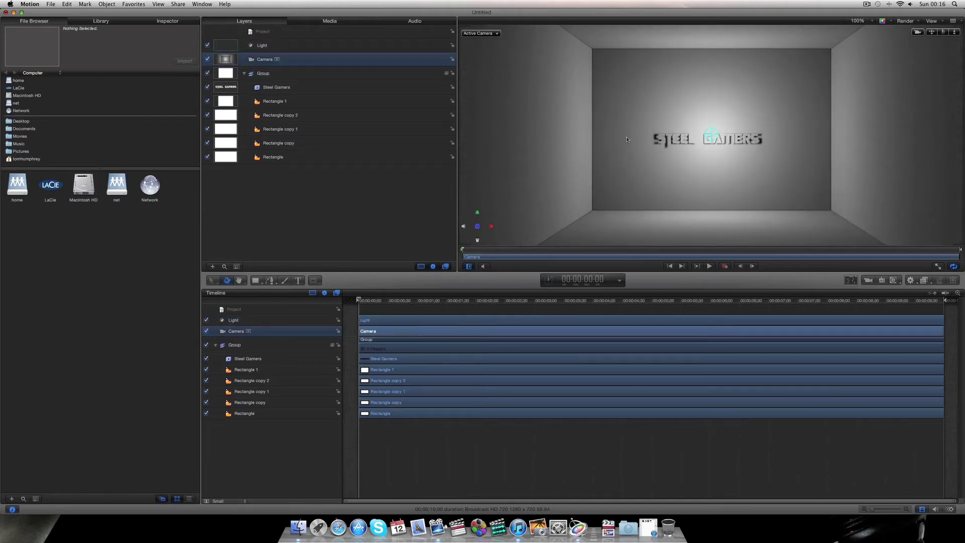
pyautogui.click(421, 360)
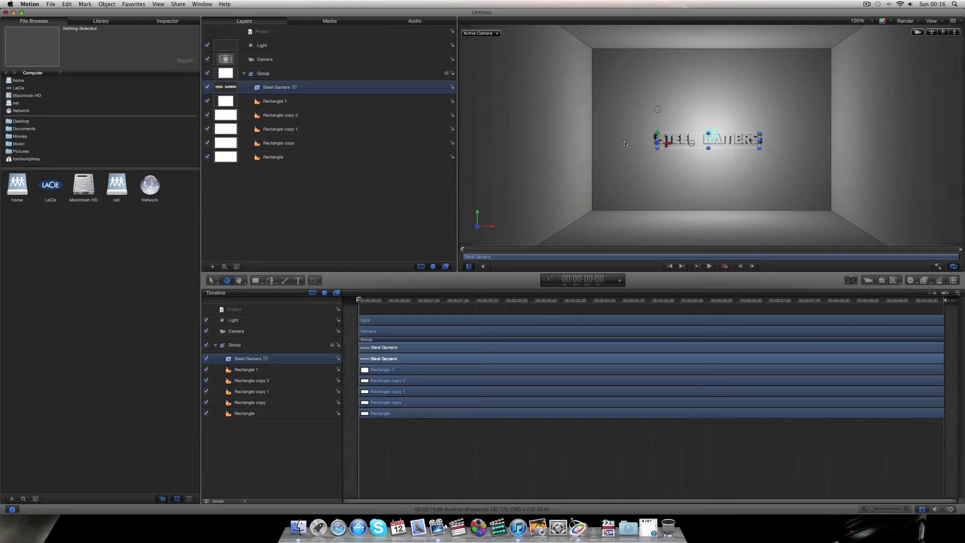
pyautogui.moveTo(656, 144); pyautogui.dragTo(661, 147)
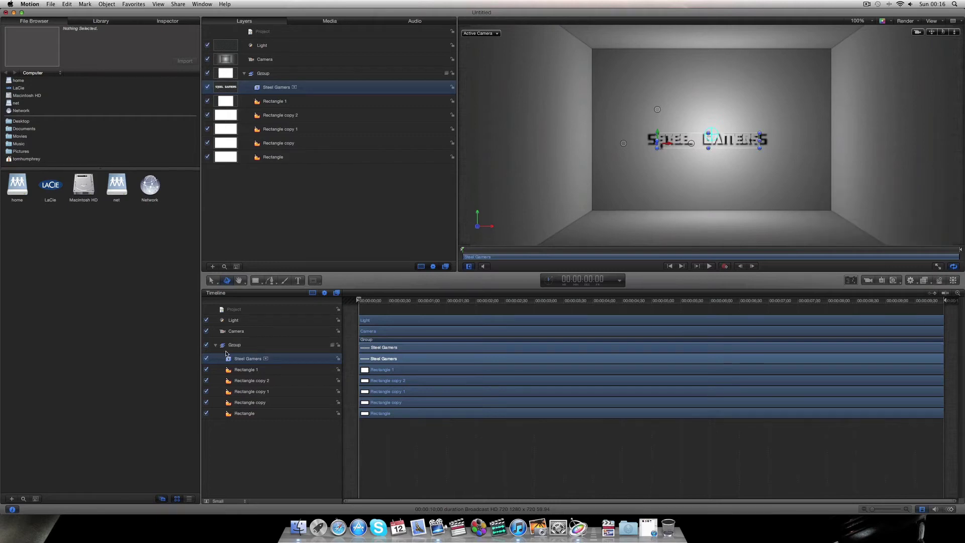
pyautogui.click(534, 435)
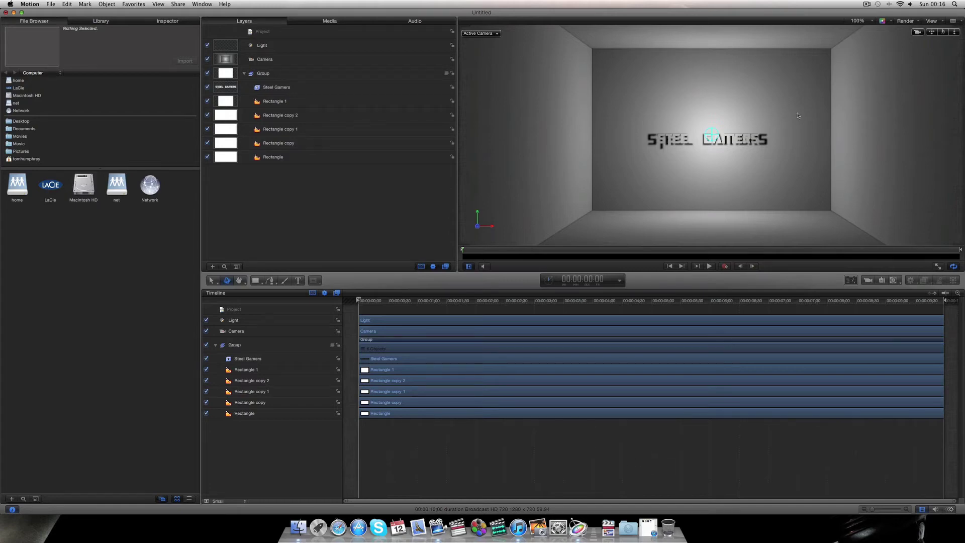
pyautogui.click(390, 359)
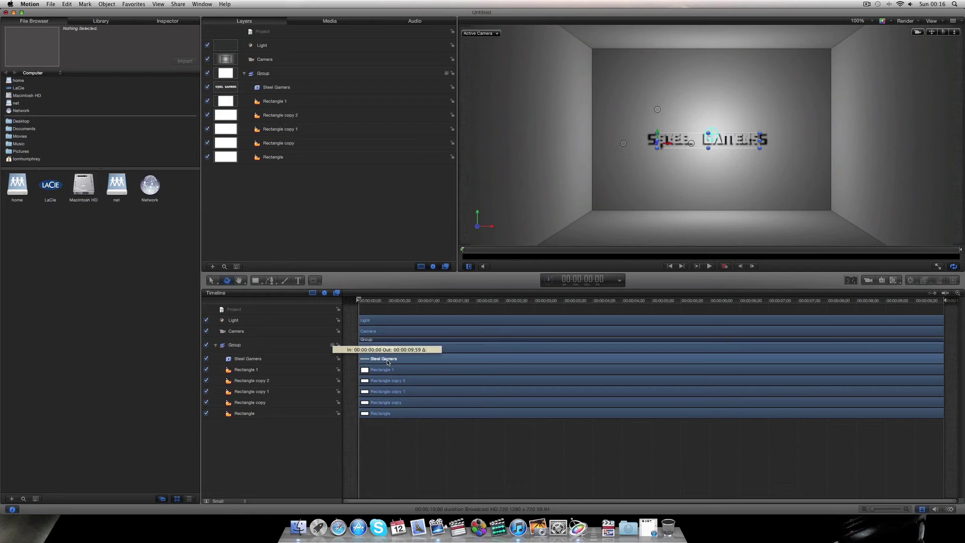
pyautogui.moveTo(759, 135)
pyautogui.mouseDown()
pyautogui.moveTo(848, 121)
pyautogui.moveTo(769, 137)
pyautogui.mouseUp()
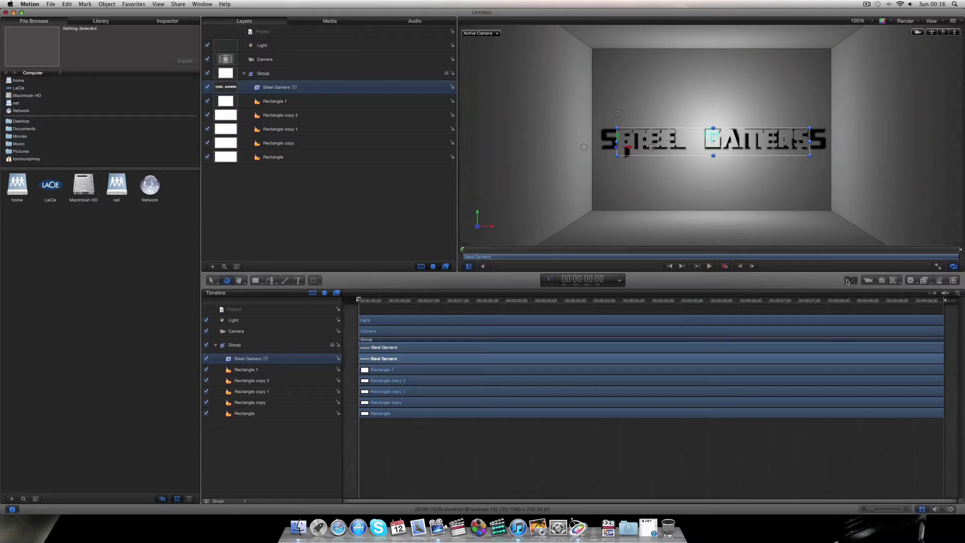
# - Change the Steel Gamers text colour to a light cyan-blue
pyautogui.click(849, 280)
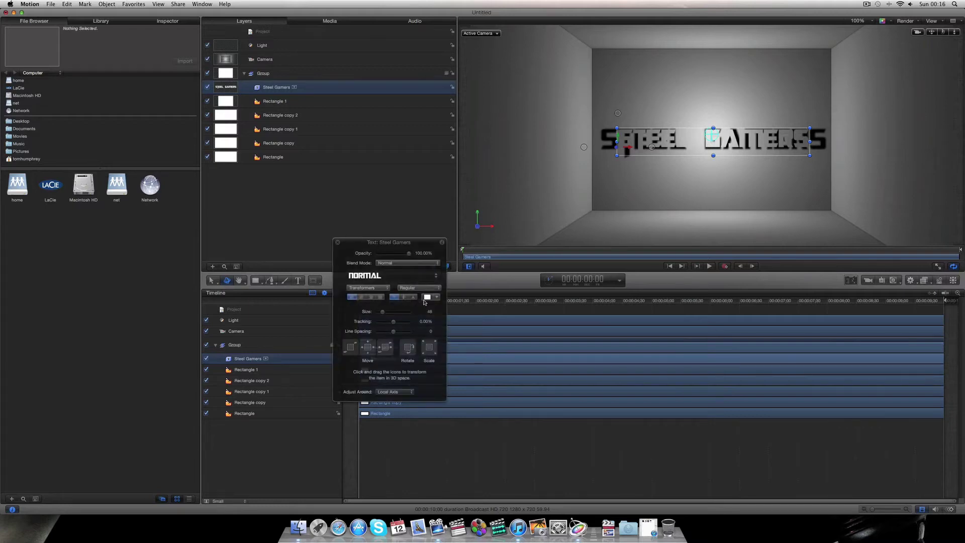
pyautogui.click(427, 297)
pyautogui.click(468, 321)
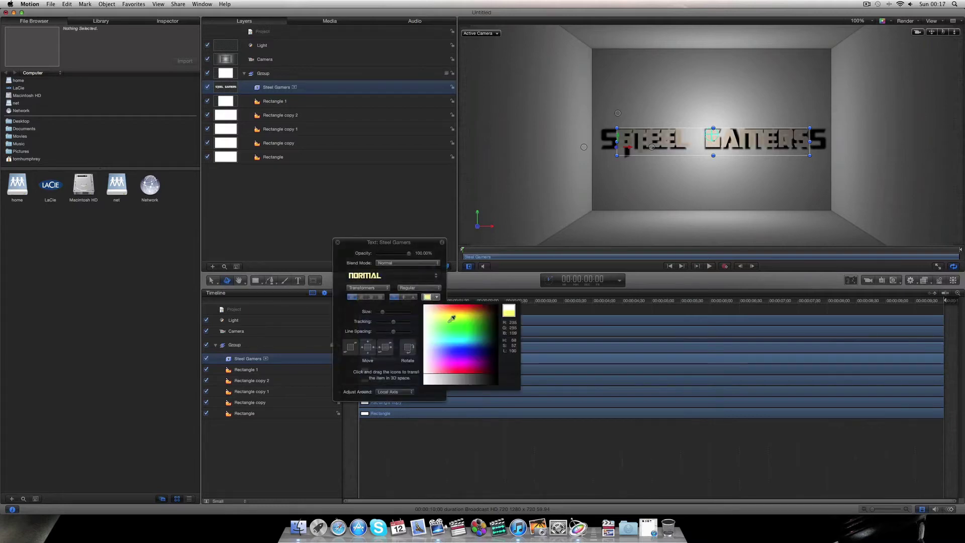
pyautogui.click(476, 326)
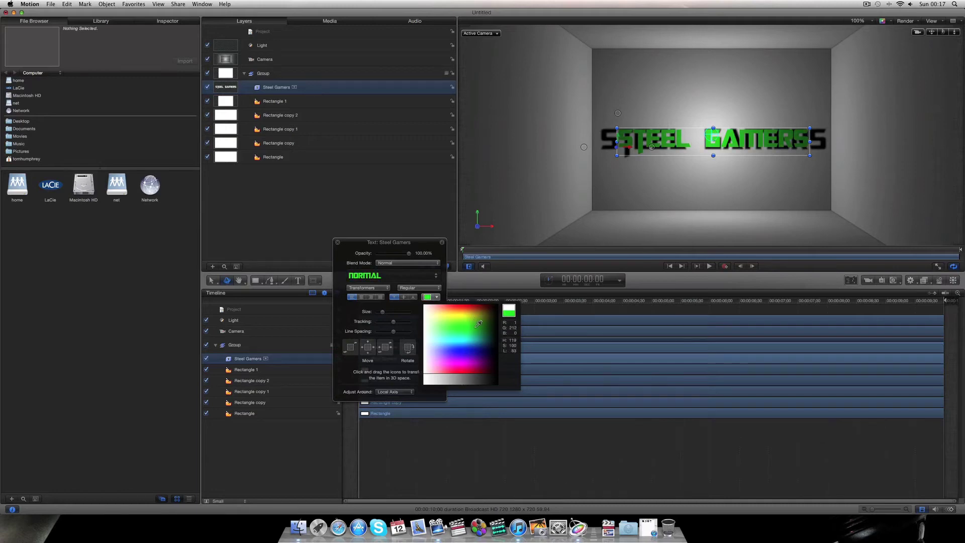
pyautogui.click(482, 348)
pyautogui.click(483, 342)
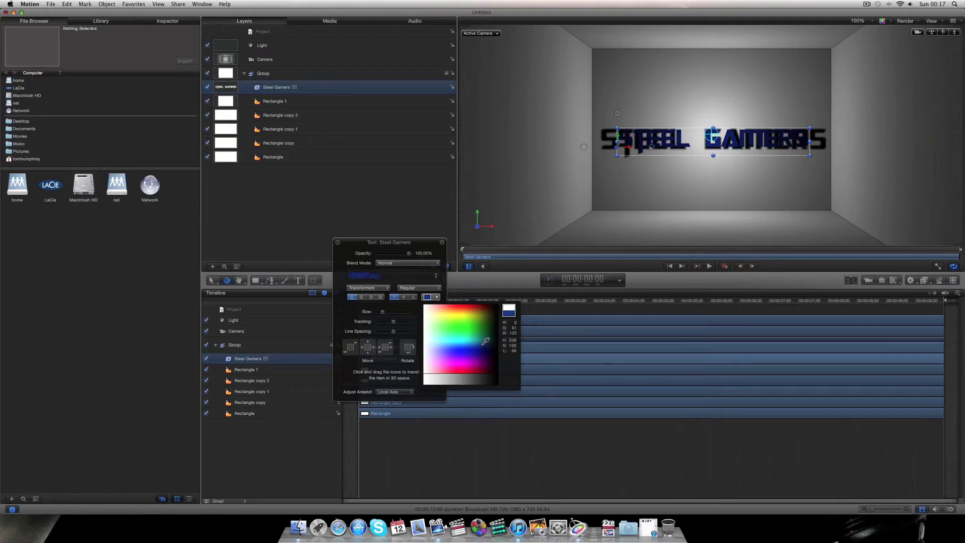
pyautogui.click(470, 341)
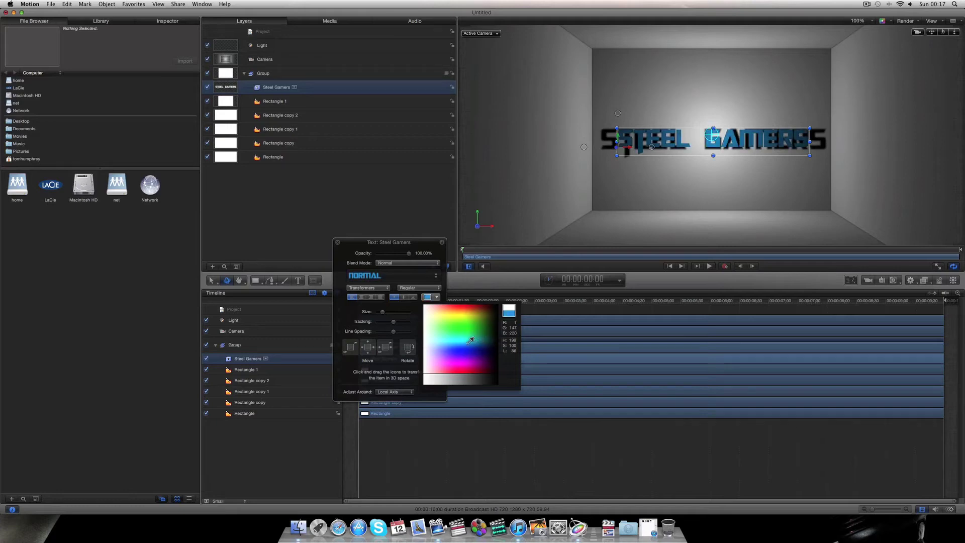
pyautogui.click(463, 340)
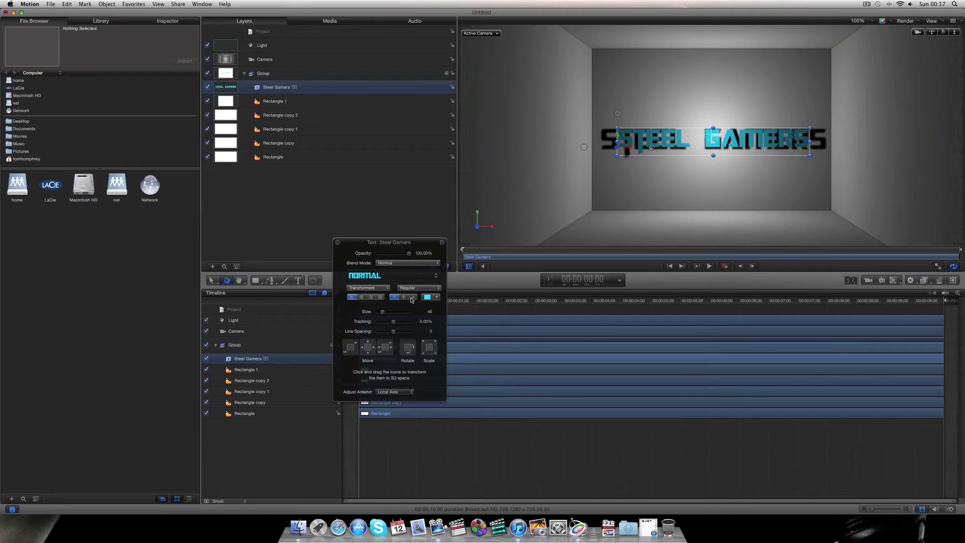
pyautogui.click(337, 243)
pyautogui.click(647, 428)
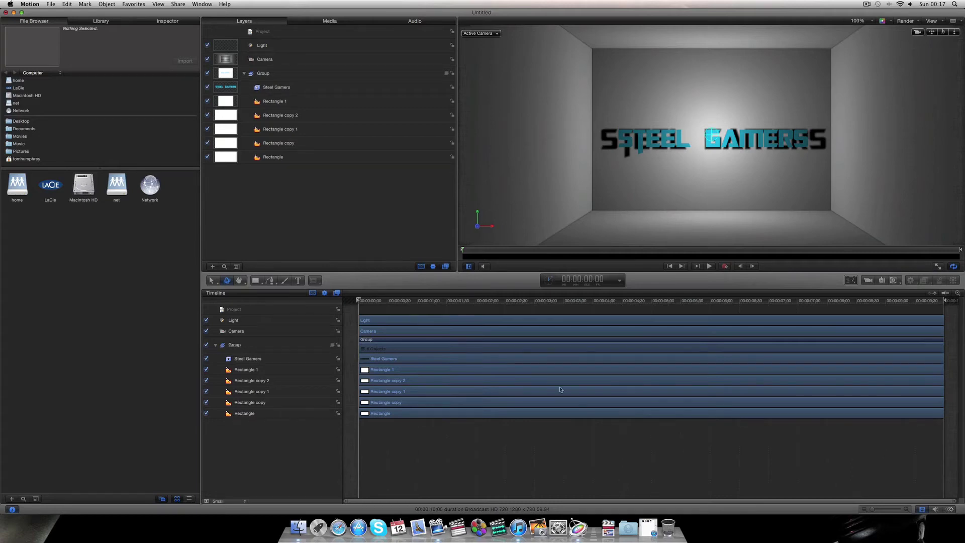
# - Set the camera's angle of view to 113° and its DOF blur amount to about 41
pyautogui.click(495, 331)
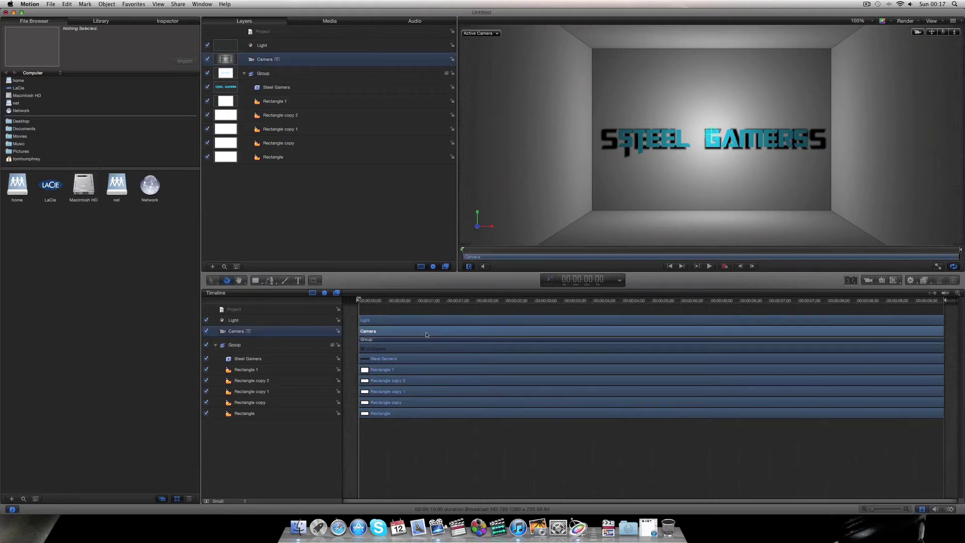
pyautogui.click(851, 282)
pyautogui.moveTo(389, 246); pyautogui.dragTo(321, 257)
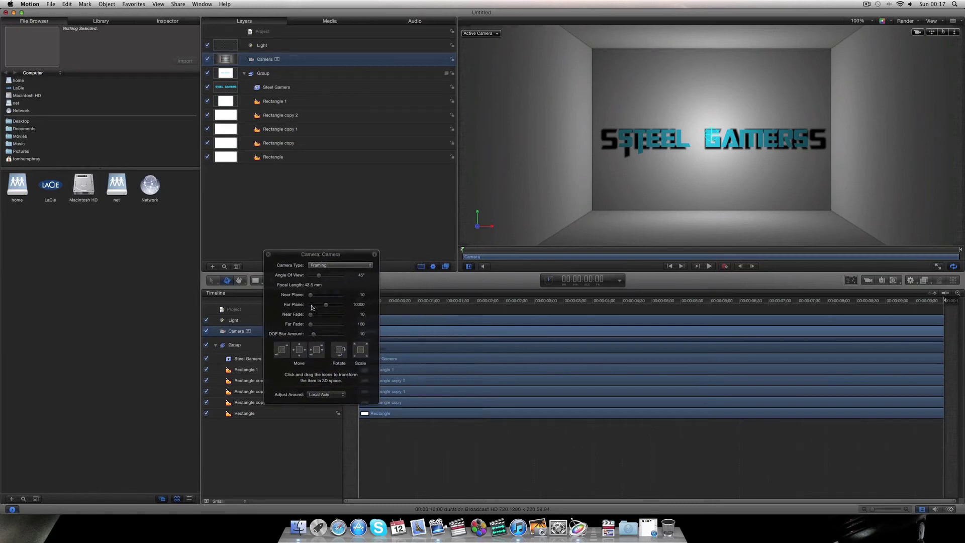
pyautogui.moveTo(320, 278); pyautogui.dragTo(332, 280)
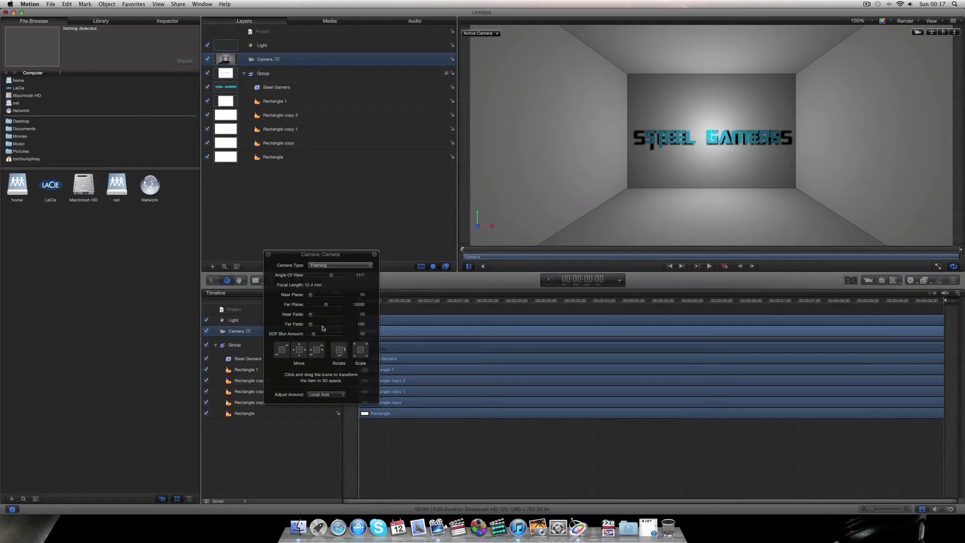
pyautogui.moveTo(312, 337)
pyautogui.mouseDown()
pyautogui.moveTo(335, 337)
pyautogui.moveTo(325, 339)
pyautogui.mouseUp()
pyautogui.click(268, 254)
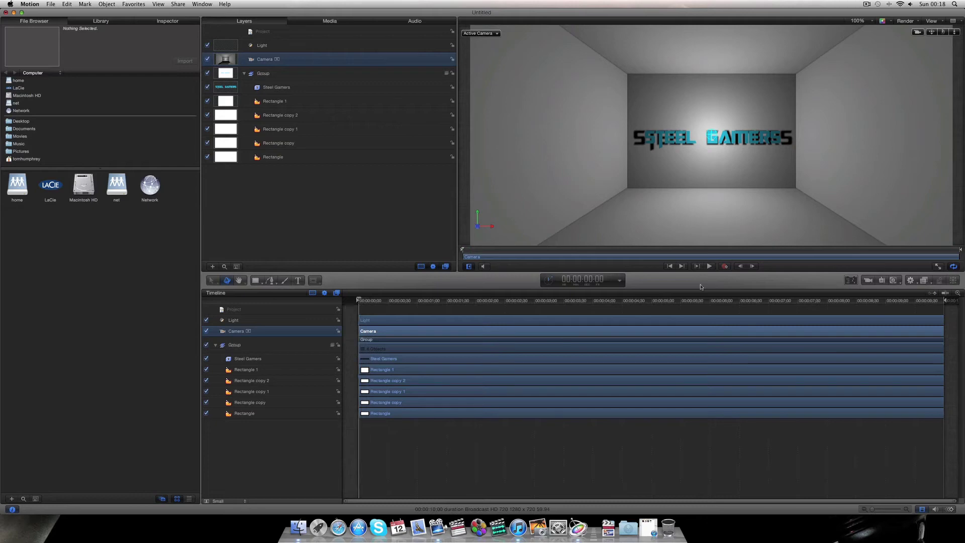
# - With keyframe recording on, dolly the camera toward the title at about five seconds
pyautogui.click(725, 266)
pyautogui.click(850, 280)
pyautogui.moveTo(328, 254); pyautogui.dragTo(359, 85)
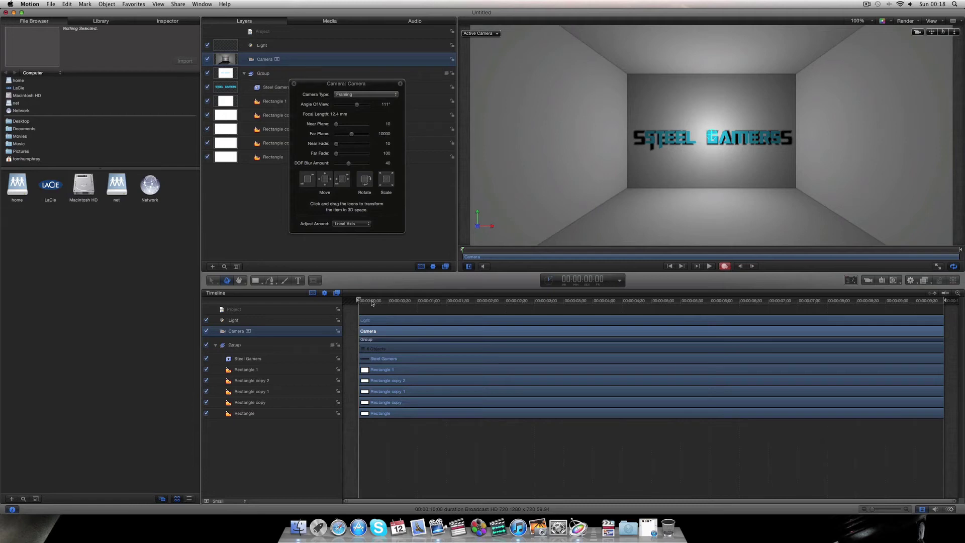
pyautogui.moveTo(372, 303); pyautogui.dragTo(709, 301)
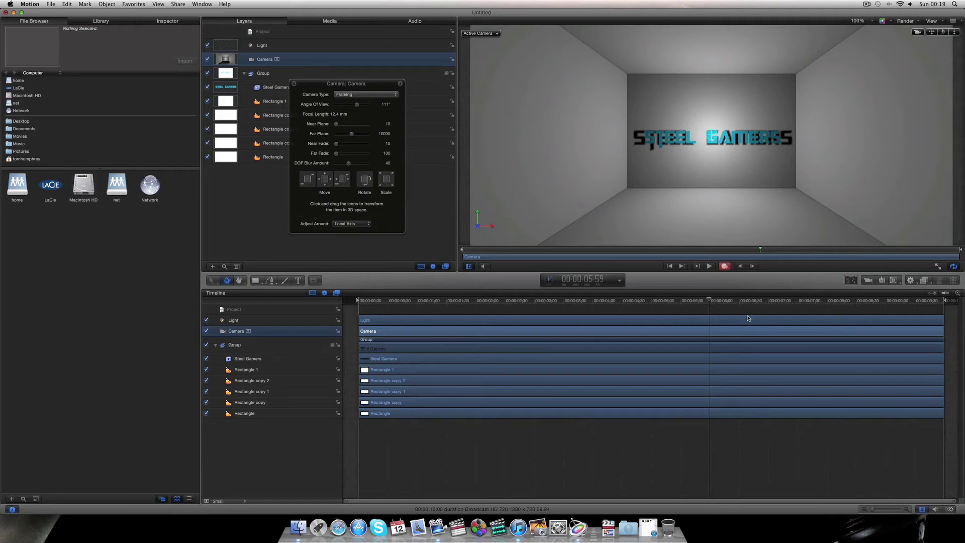
pyautogui.click(586, 301)
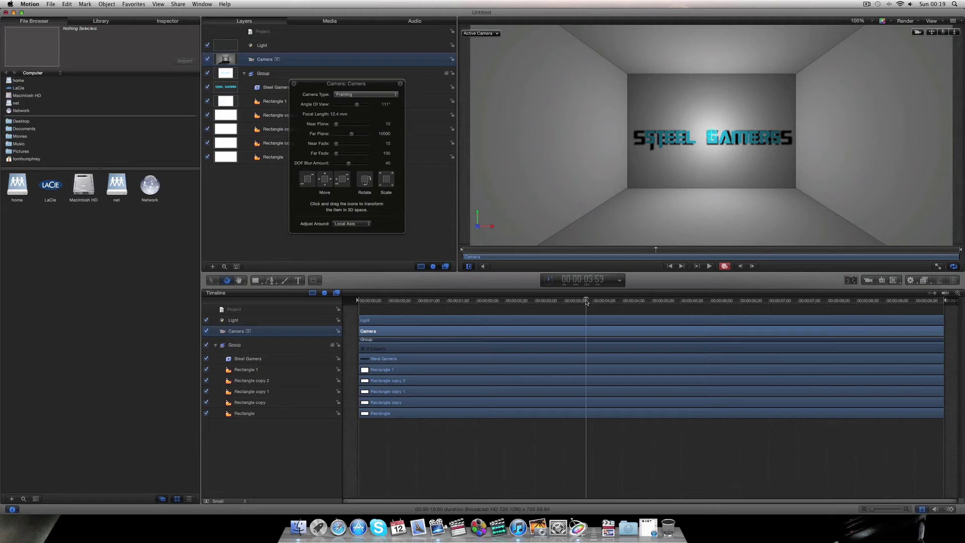
pyautogui.moveTo(586, 301); pyautogui.dragTo(710, 300)
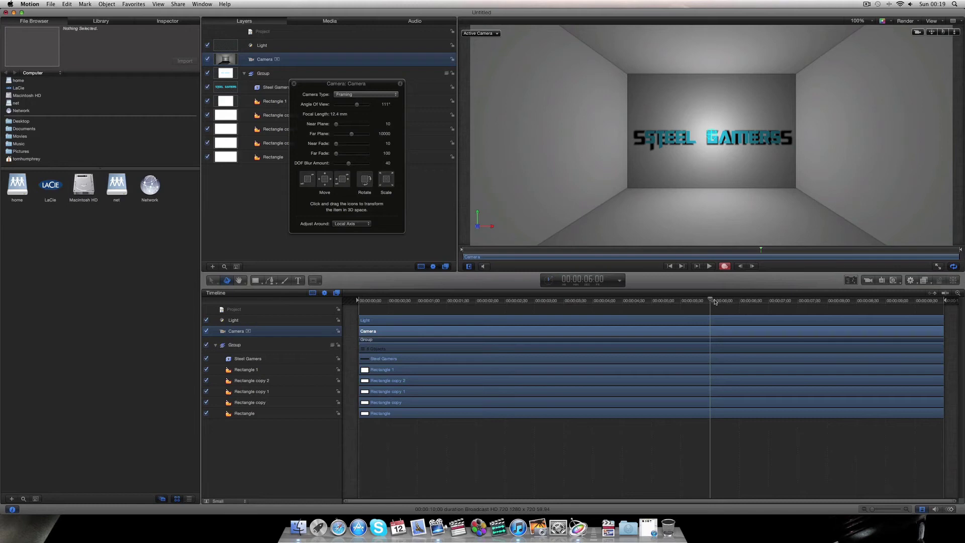
pyautogui.moveTo(710, 300); pyautogui.dragTo(650, 308)
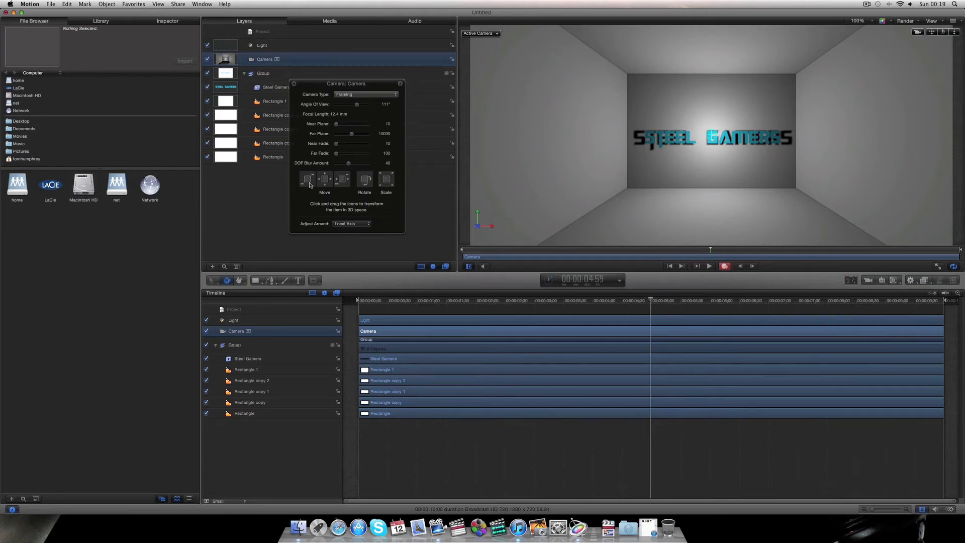
pyautogui.moveTo(307, 183); pyautogui.dragTo(449, 109)
pyautogui.moveTo(599, 300); pyautogui.dragTo(336, 319)
pyautogui.press('space')
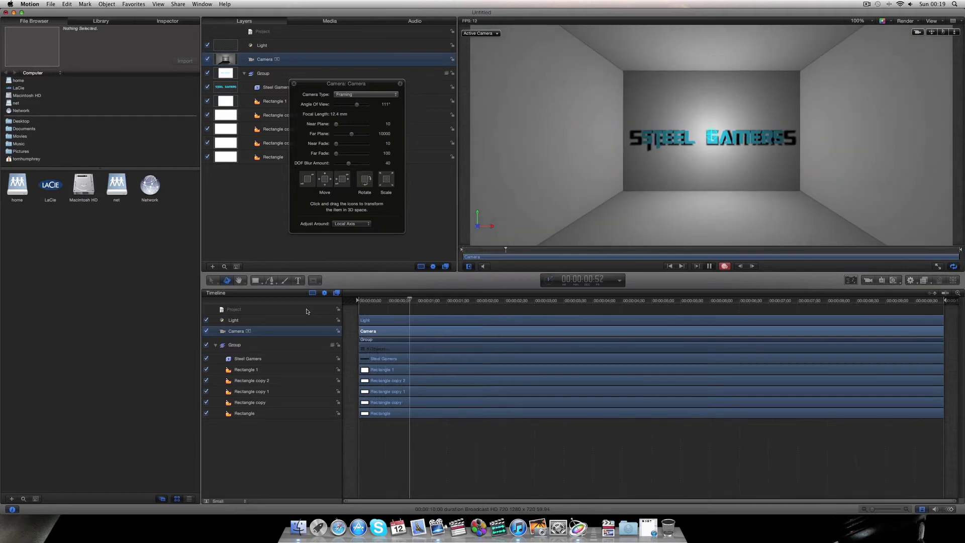
pyautogui.press('space')
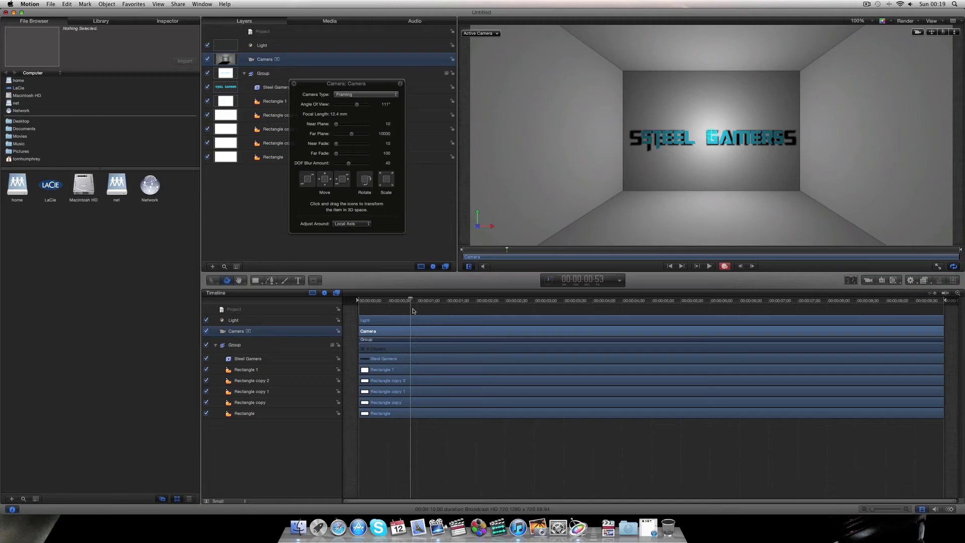
pyautogui.moveTo(406, 301); pyautogui.dragTo(341, 303)
pyautogui.press('space')
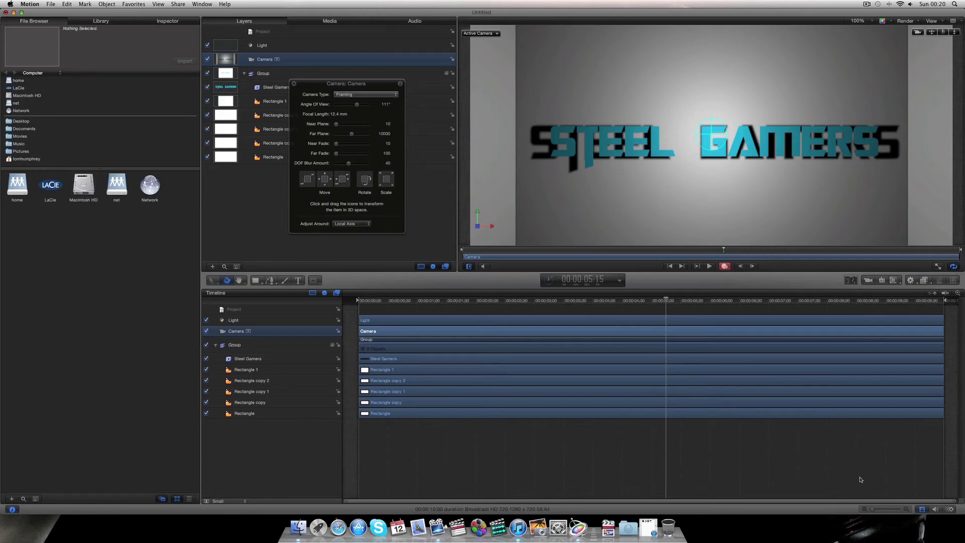
# - Raise the camera's final X position to 32.62 and rotate it to about -30.8° Y at the end
pyautogui.click(952, 509)
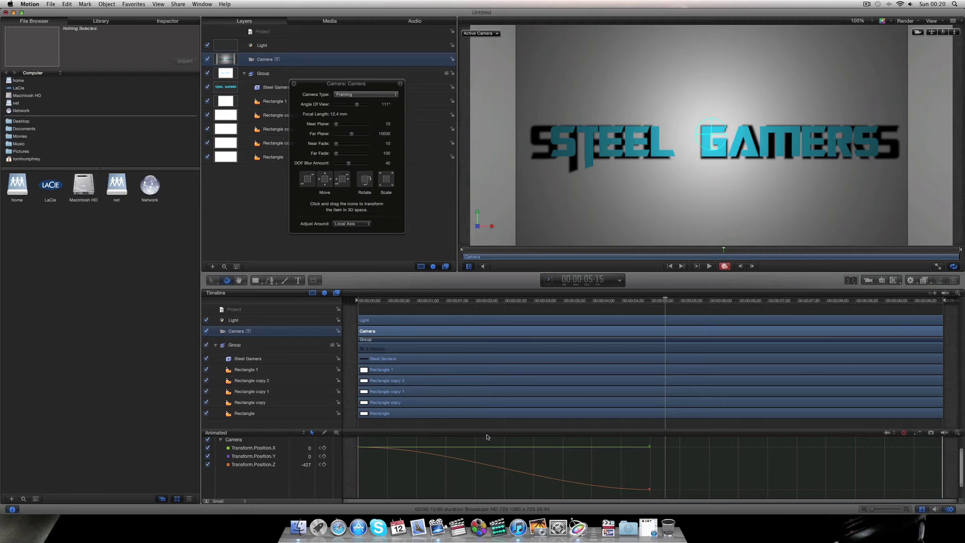
pyautogui.moveTo(649, 447); pyautogui.dragTo(653, 446)
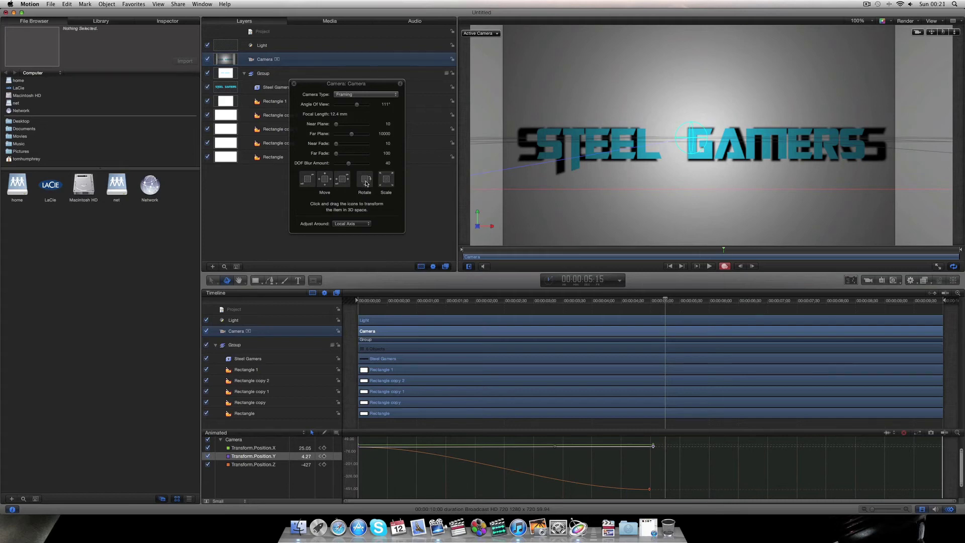
pyautogui.moveTo(668, 302); pyautogui.dragTo(946, 302)
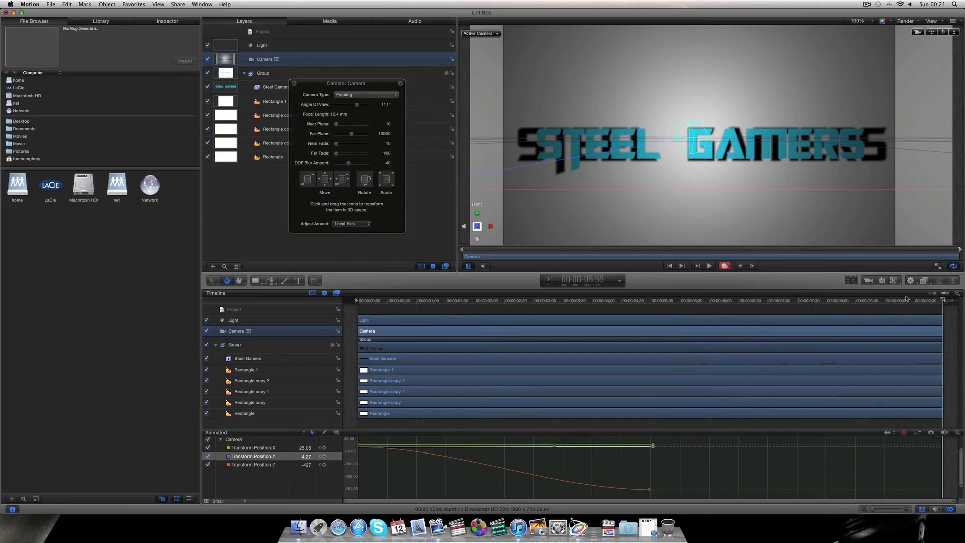
pyautogui.moveTo(365, 183); pyautogui.dragTo(353, 184)
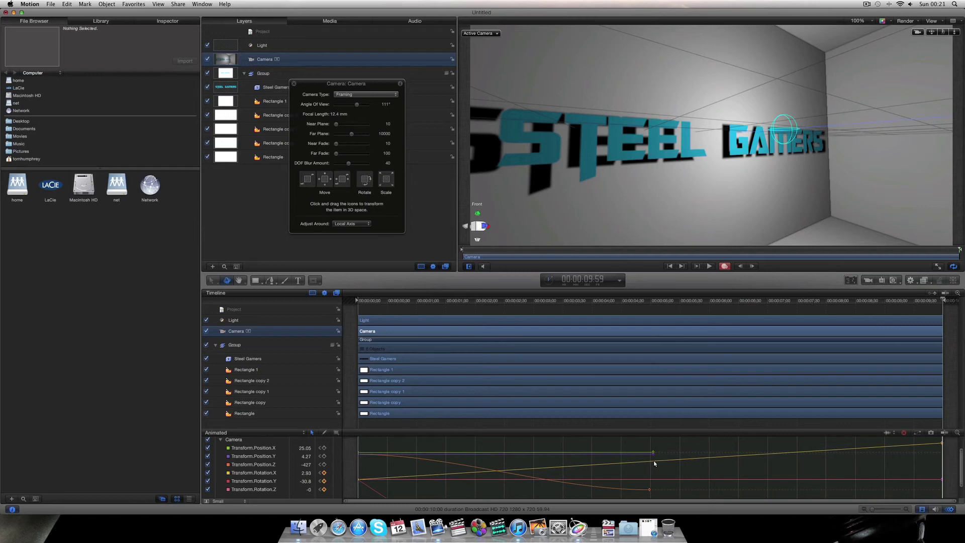
# - Add a Rotation X keyframe on the camera curve at about 5 seconds and lower it to -0.49
pyautogui.click(654, 463)
pyautogui.rightClick(655, 463)
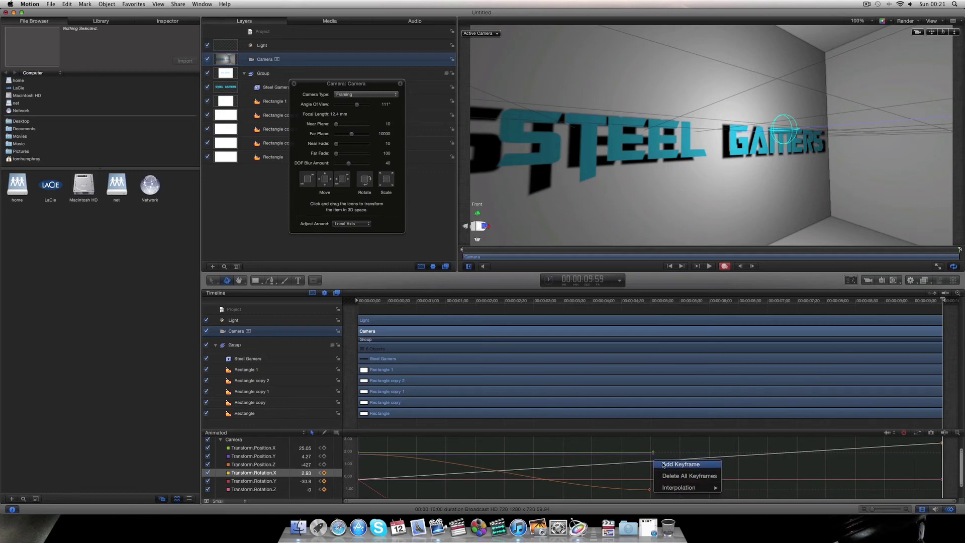
pyautogui.click(663, 463)
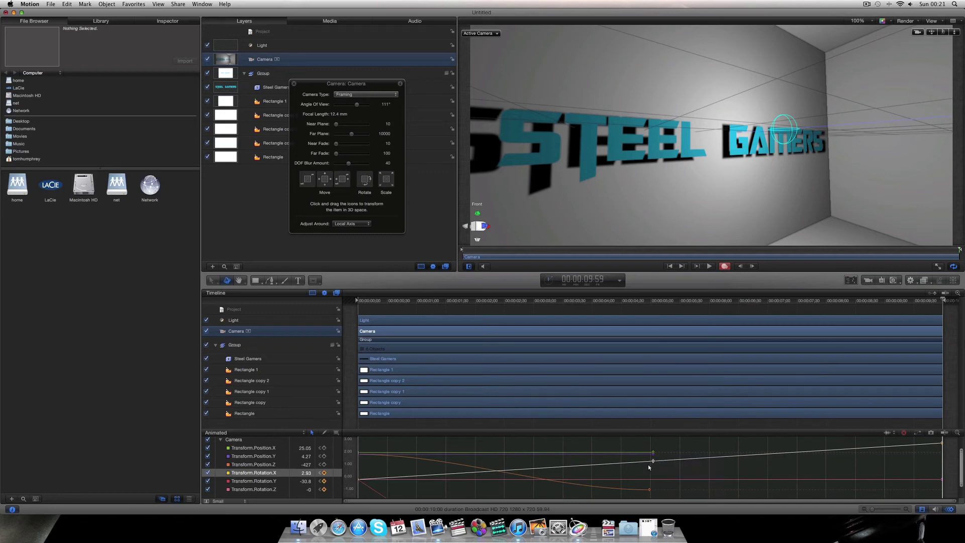
pyautogui.moveTo(654, 462); pyautogui.dragTo(653, 479)
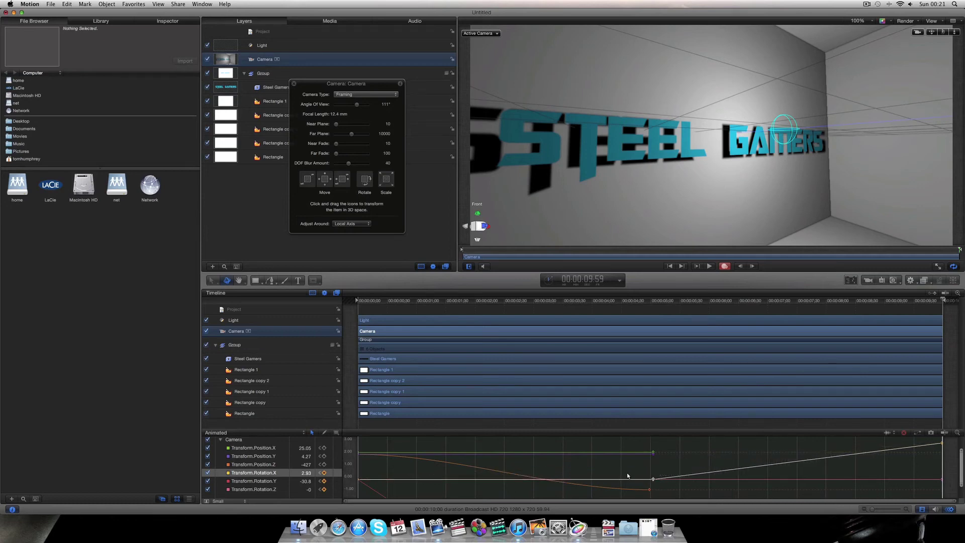
pyautogui.moveTo(606, 302); pyautogui.dragTo(646, 421)
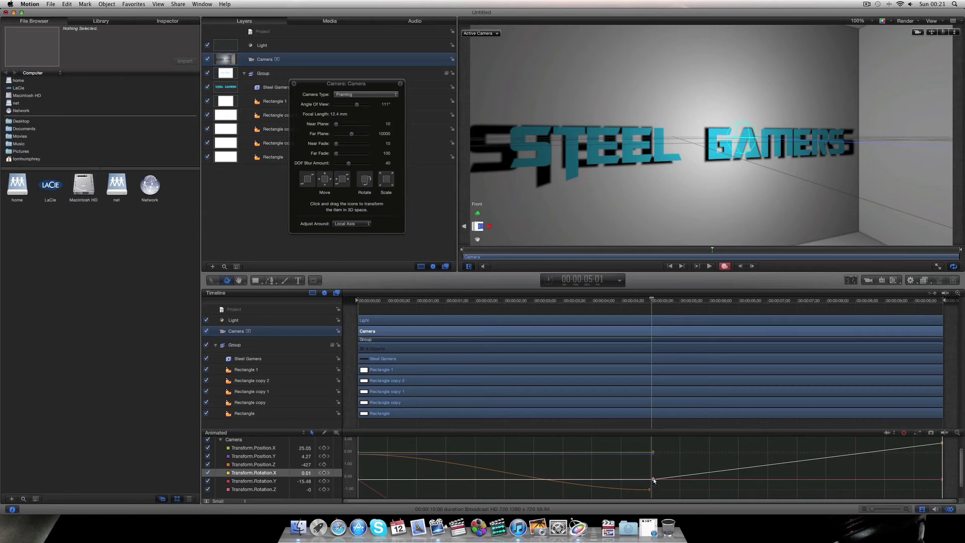
pyautogui.moveTo(653, 480); pyautogui.dragTo(657, 473)
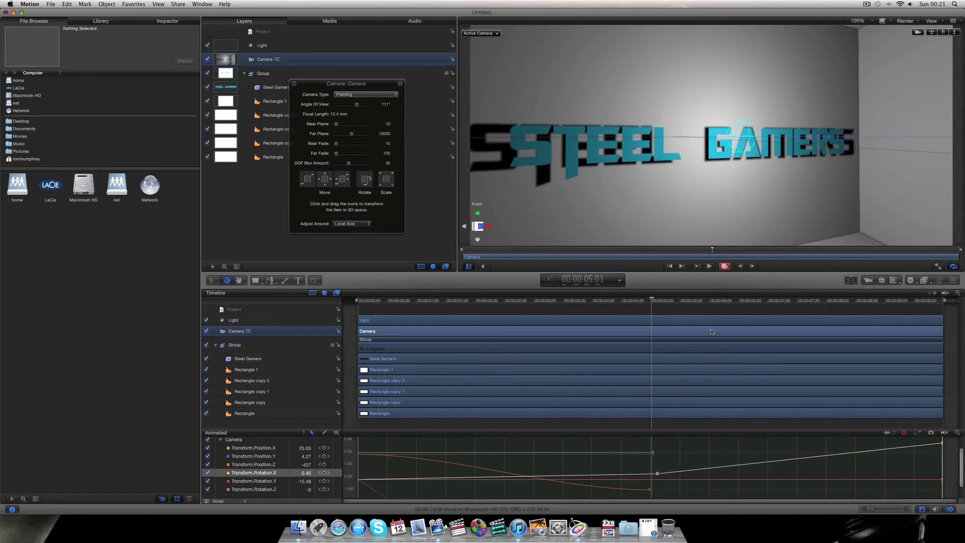
# - Raise the camera's final Rotation X keyframe value
pyautogui.click(788, 302)
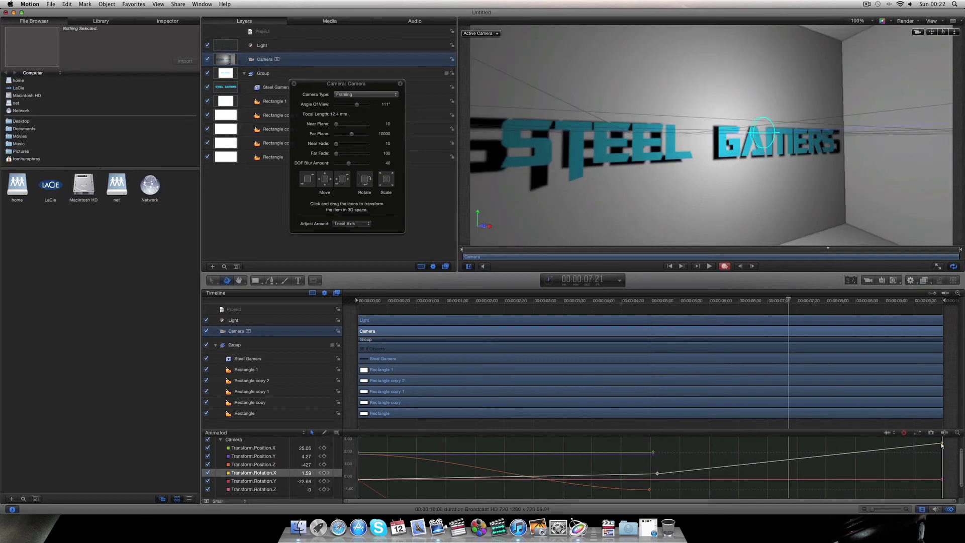
pyautogui.moveTo(941, 445); pyautogui.dragTo(941, 459)
pyautogui.scroll(-5, 864, 470)
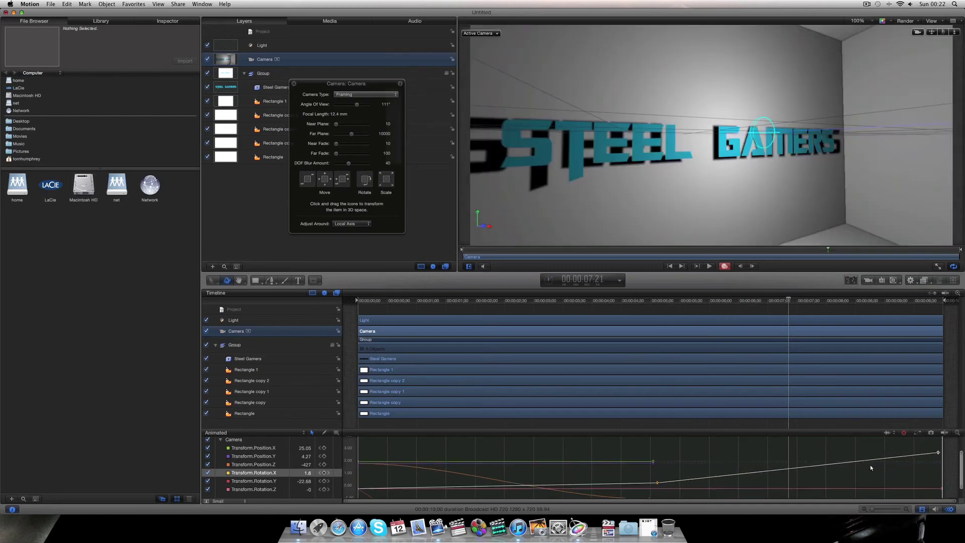
pyautogui.scroll(-3, 852, 475)
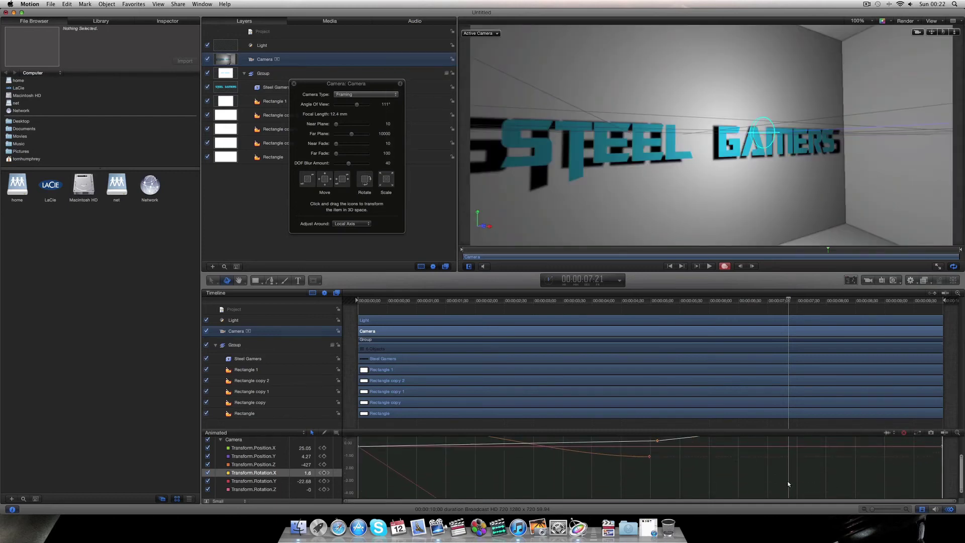
pyautogui.scroll(-15, 790, 482)
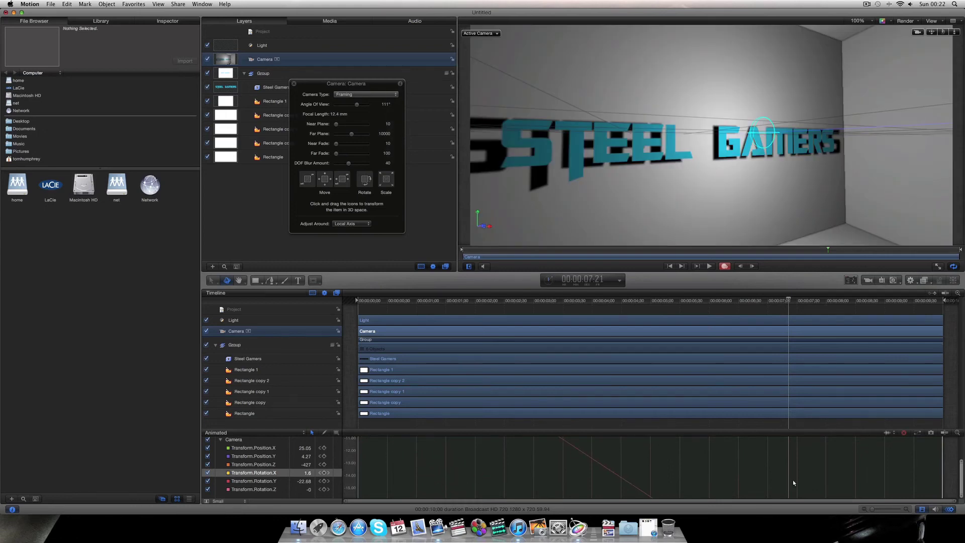
pyautogui.scroll(-8, 797, 482)
pyautogui.scroll(-4, 802, 482)
pyautogui.scroll(3, 829, 476)
pyautogui.moveTo(961, 458); pyautogui.dragTo(962, 439)
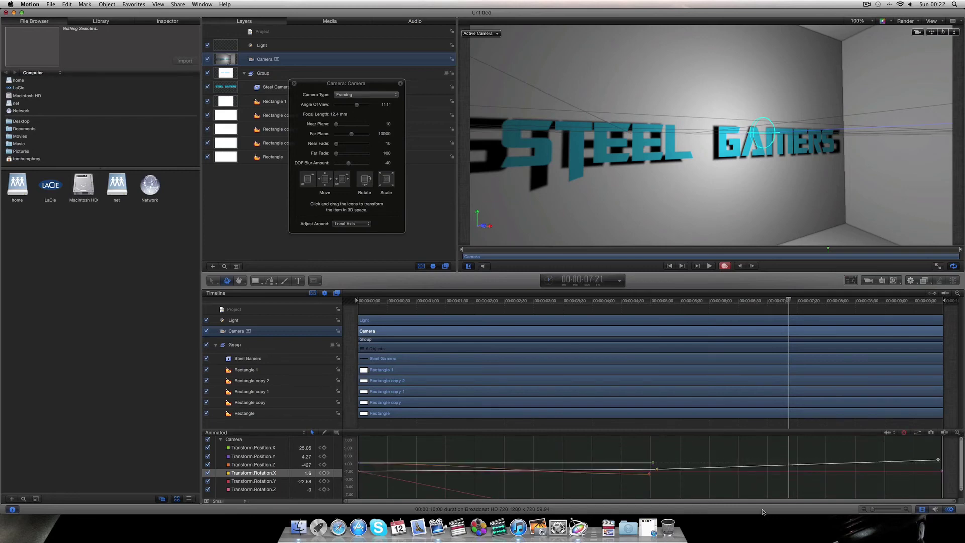
pyautogui.scroll(-5, 694, 483)
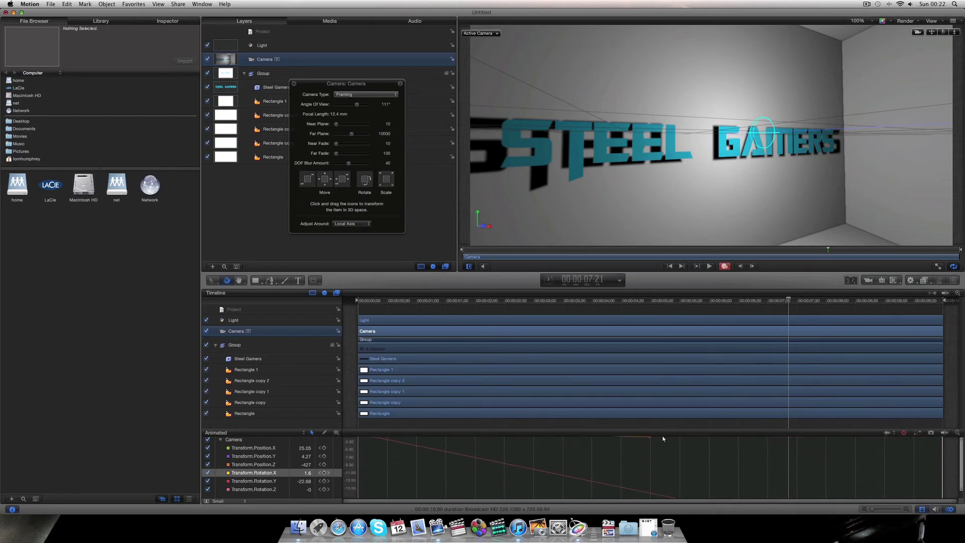
# - Raise the 5-second Rotation Y keyframe to about -0.93° and play the animation
pyautogui.click(650, 300)
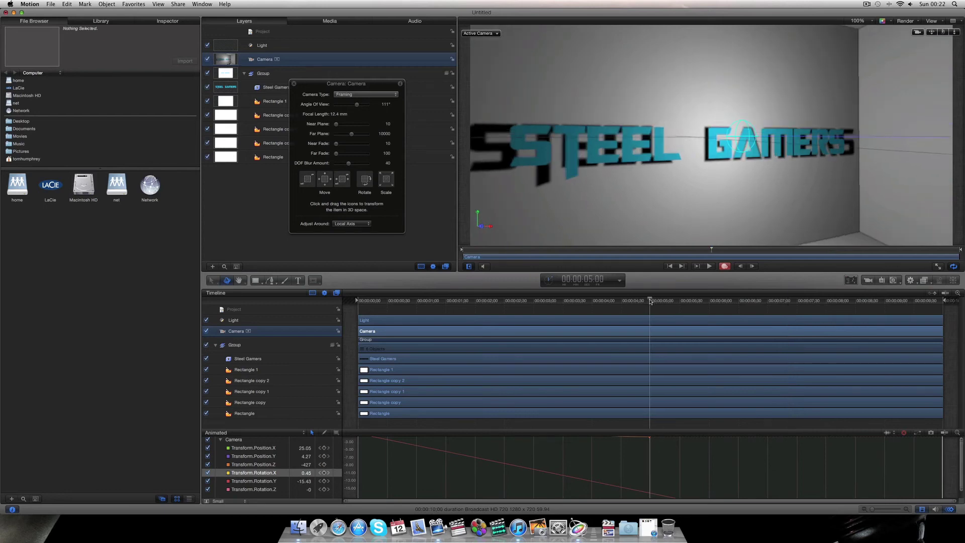
pyautogui.rightClick(650, 494)
pyautogui.click(662, 488)
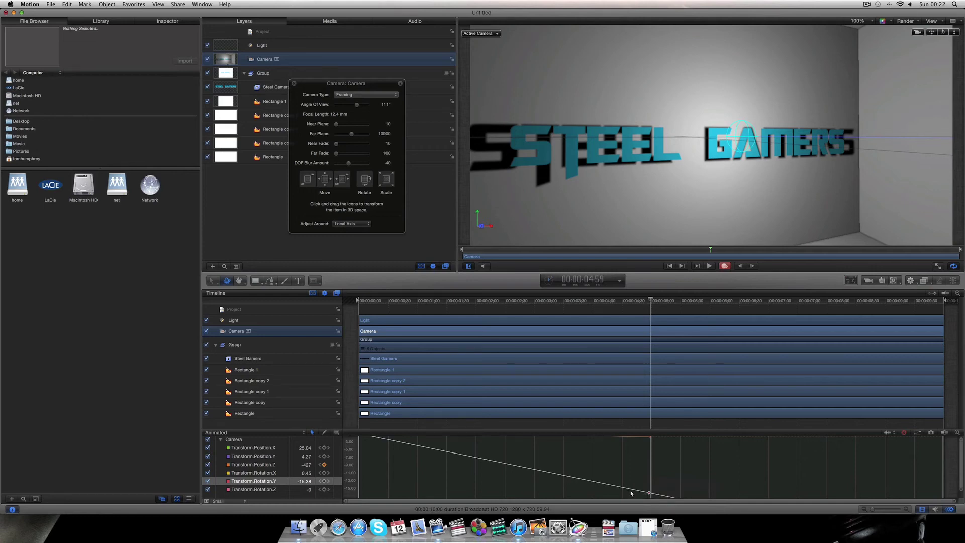
pyautogui.moveTo(649, 492); pyautogui.dragTo(650, 437)
pyautogui.press('space')
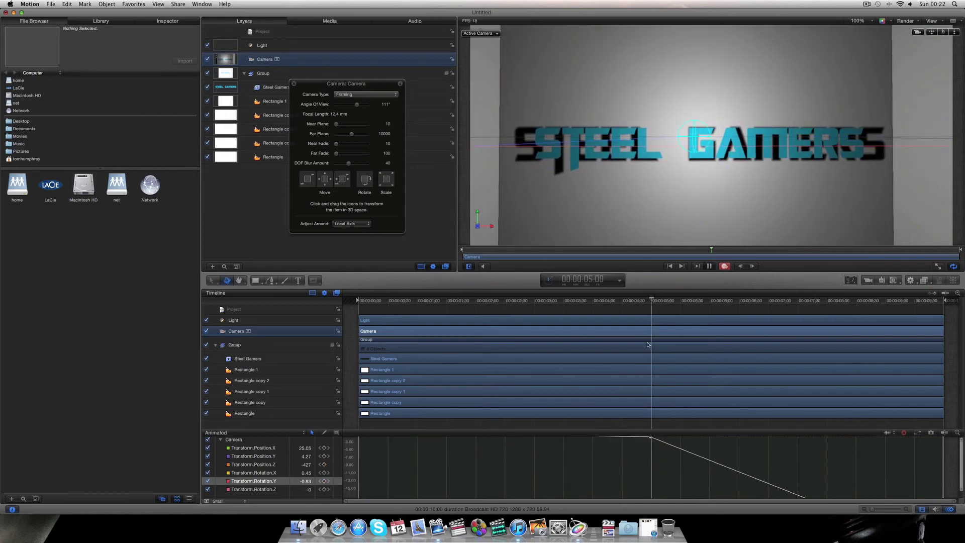
# - Scrub to 07:11 and set the camera's Position X to 10.2
pyautogui.click(449, 302)
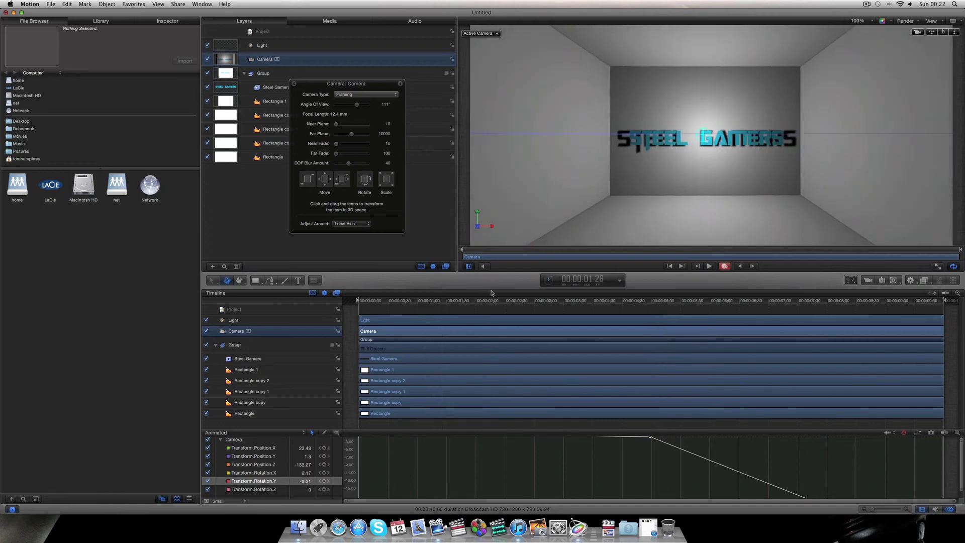
pyautogui.moveTo(553, 294); pyautogui.dragTo(767, 300)
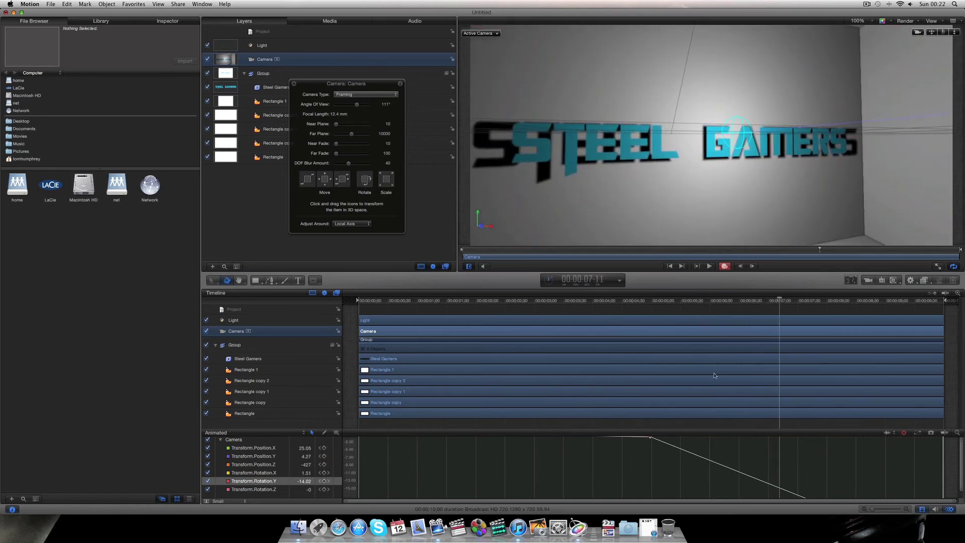
pyautogui.scroll(-5, 631, 451)
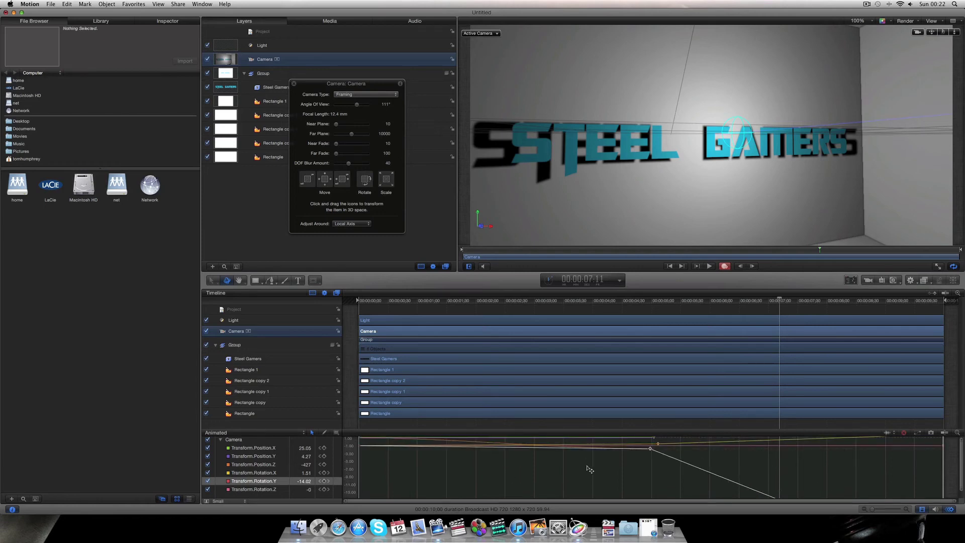
pyautogui.moveTo(305, 448)
pyautogui.mouseDown()
pyautogui.moveTo(274, 448)
pyautogui.moveTo(301, 448)
pyautogui.mouseUp()
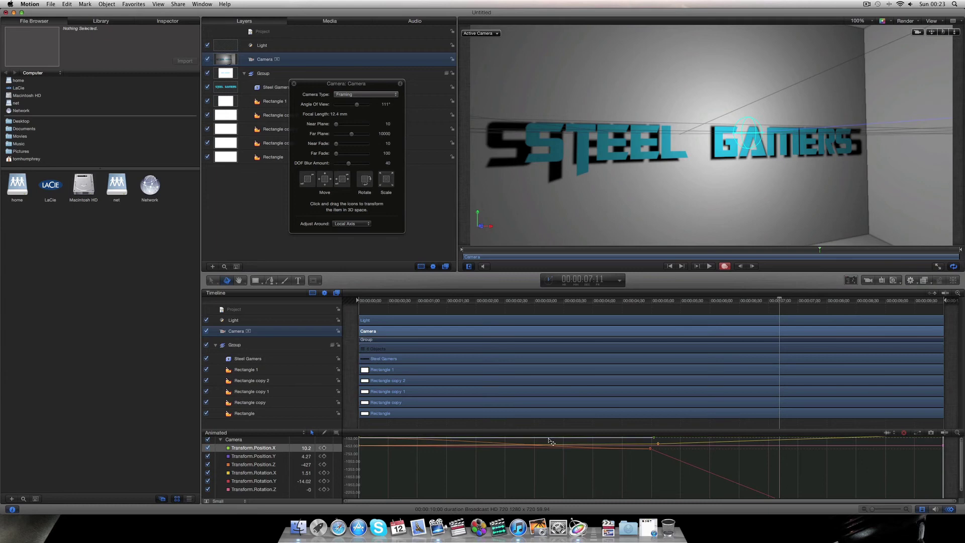
# - Hide the Keyframe Editor, then apply a Glow filter to the Steel Gamers text and undo it
pyautogui.click(950, 509)
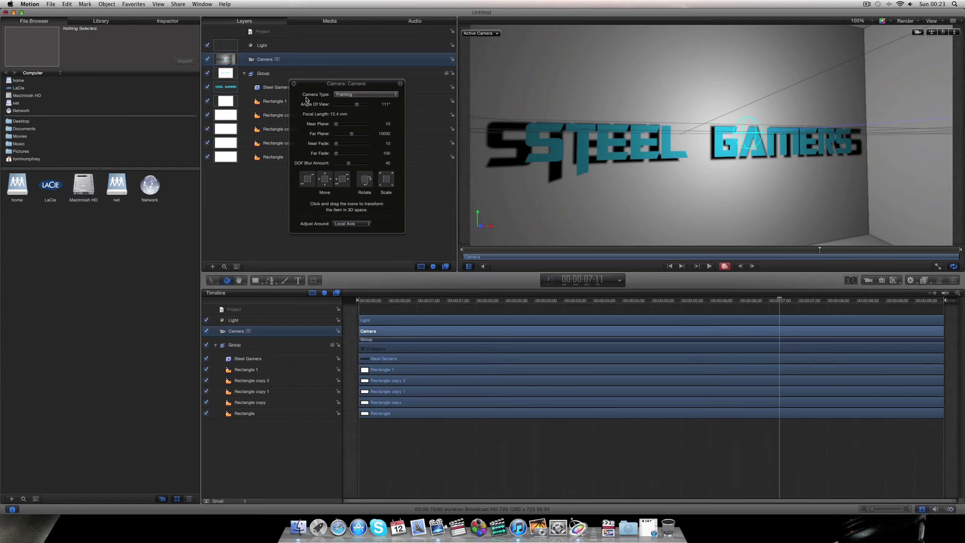
pyautogui.moveTo(308, 89); pyautogui.dragTo(276, 124)
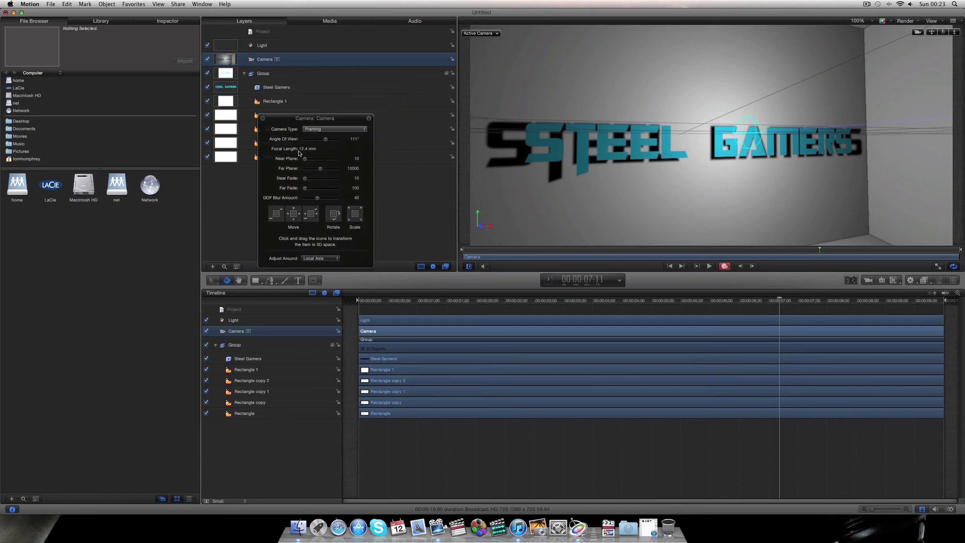
pyautogui.click(436, 357)
pyautogui.click(263, 118)
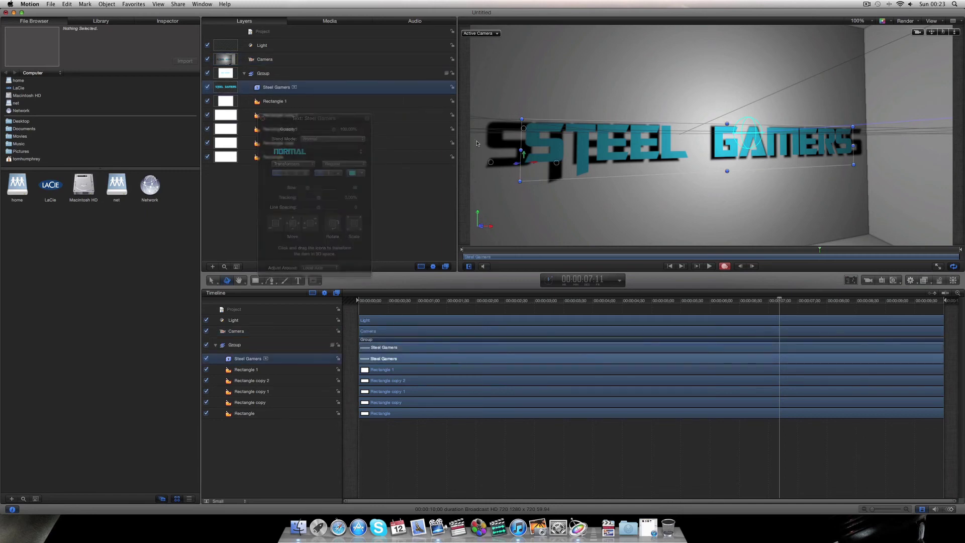
pyautogui.click(923, 281)
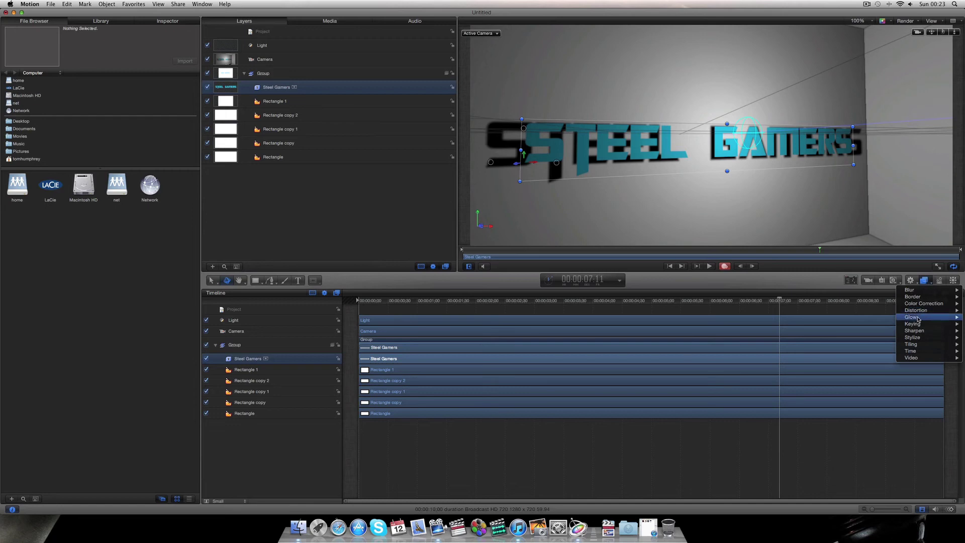
pyautogui.moveTo(920, 320)
pyautogui.click(884, 344)
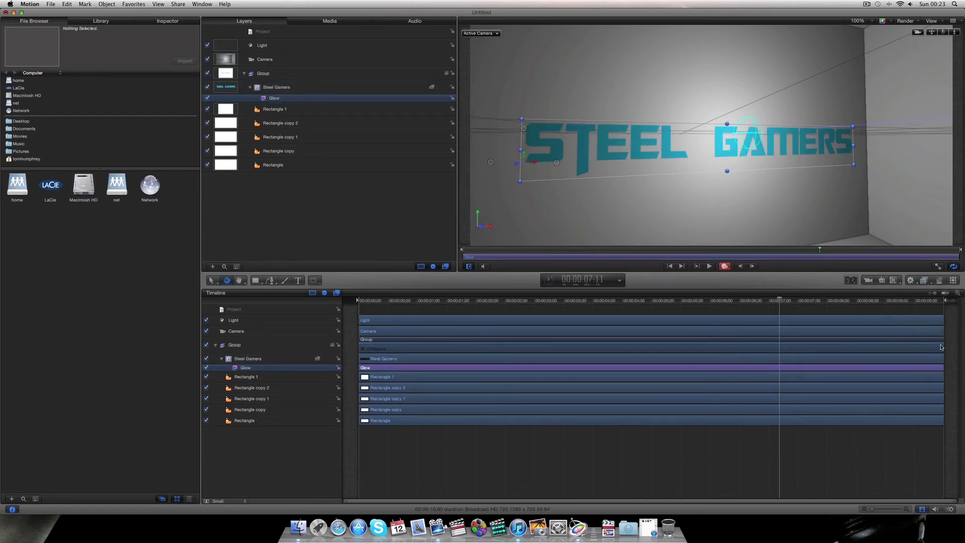
pyautogui.press('super+z')
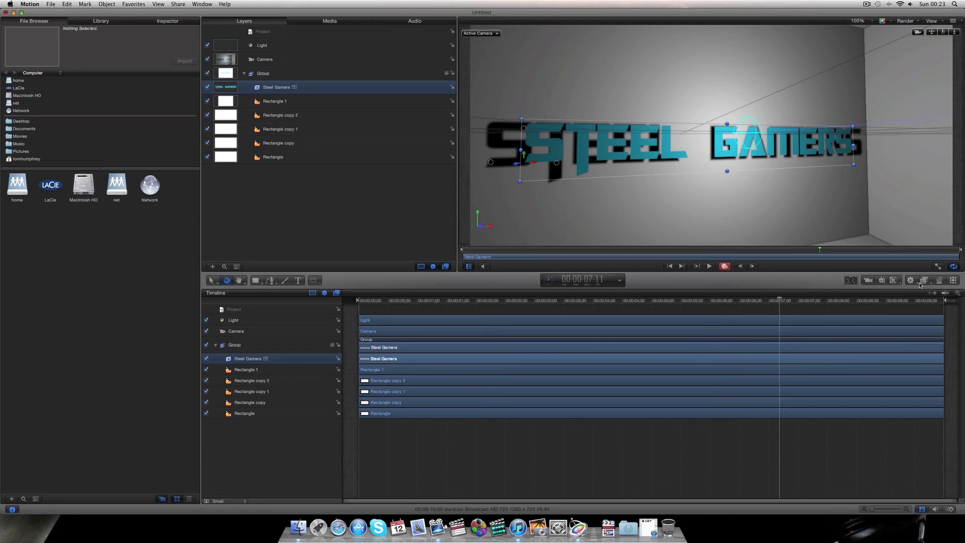
# - Try the Bad TV filter on the text and undo it
pyautogui.click(923, 281)
pyautogui.moveTo(924, 340)
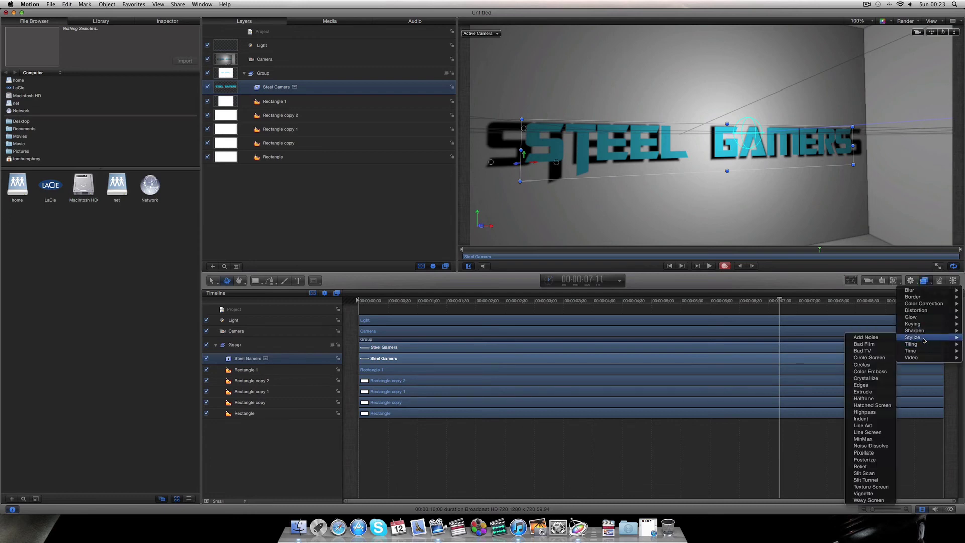
pyautogui.click(877, 352)
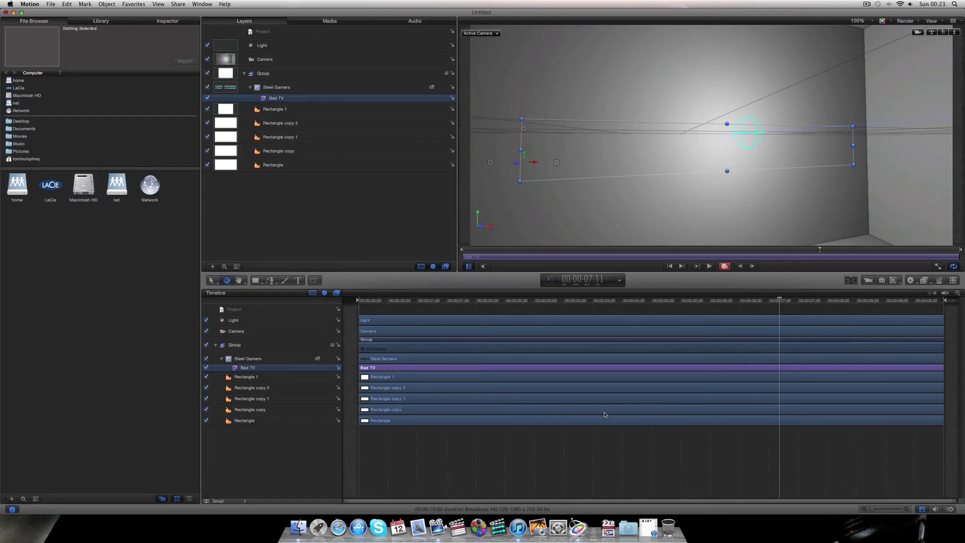
pyautogui.press('super+z')
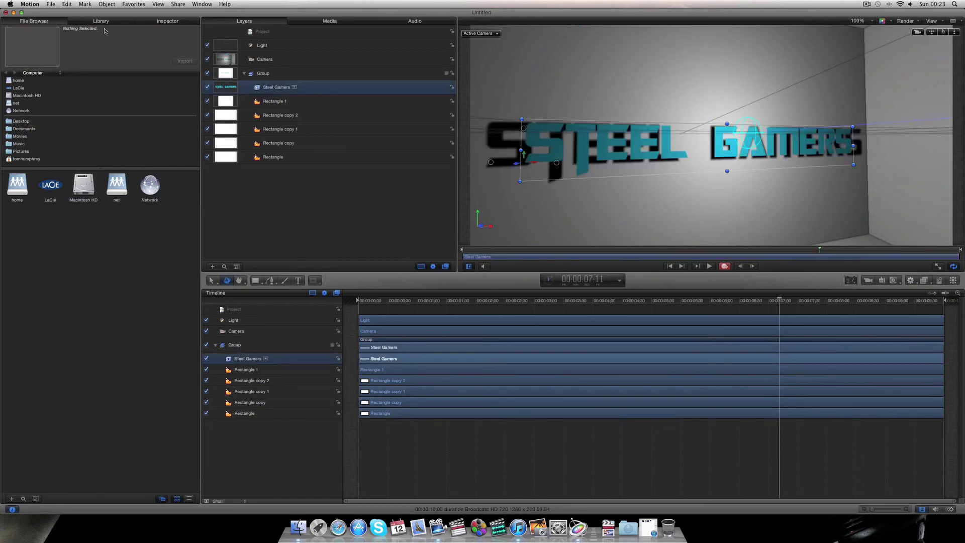
# - Open the Library and browse the Particle Emitters and then the Replicators category
pyautogui.click(122, 22)
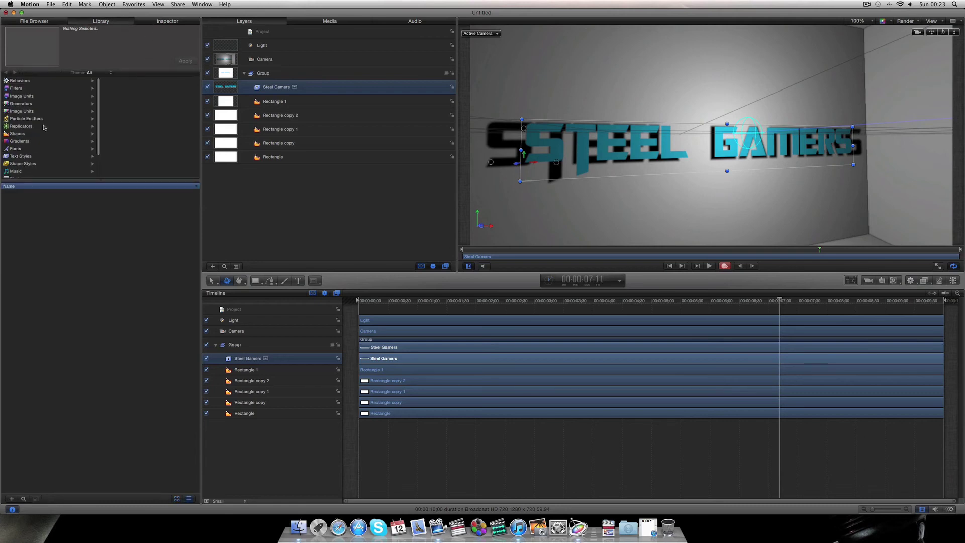
pyautogui.click(41, 121)
pyautogui.click(40, 127)
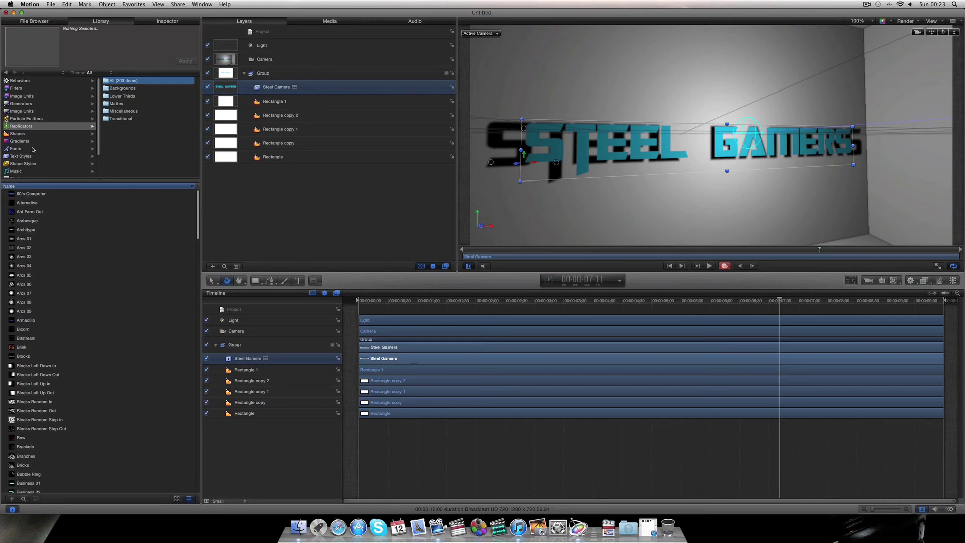
# - Preview the Blink and Blocks replicators, then the Ant Farm Out replicator
pyautogui.click(29, 349)
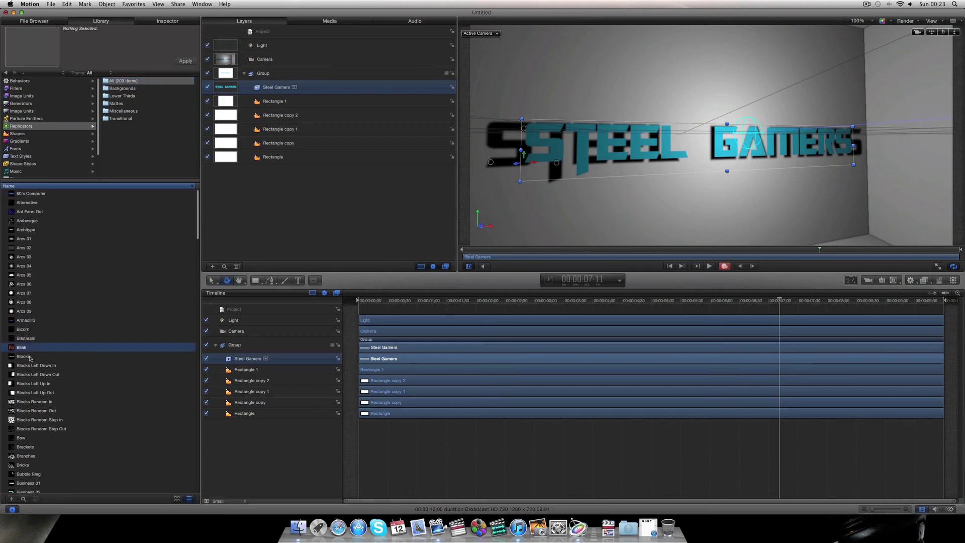
pyautogui.click(30, 356)
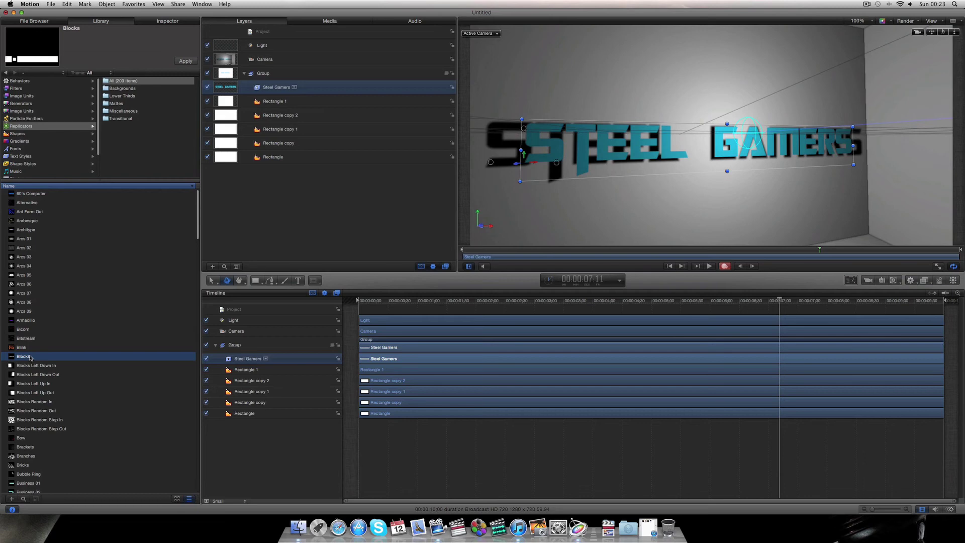
pyautogui.scroll(-1, 36, 216)
pyautogui.scroll(-2, 36, 216)
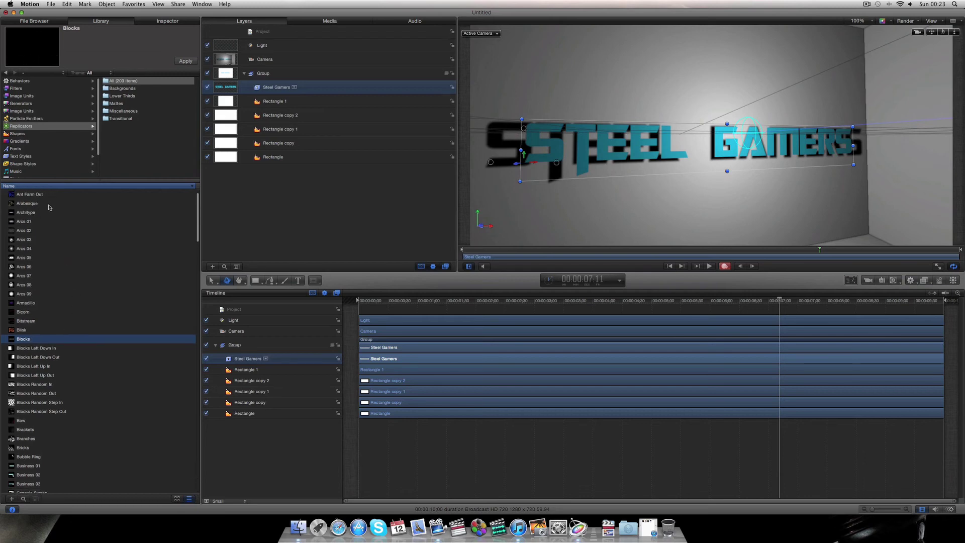
pyautogui.click(44, 194)
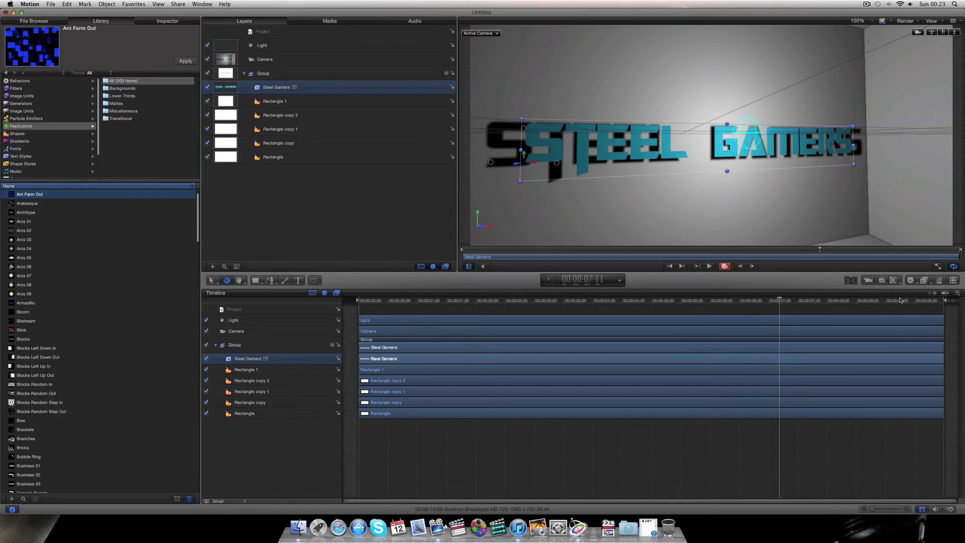
# - Return the playhead to 00:00:00:00, then bring up the Share menu's export options
pyautogui.moveTo(897, 300); pyautogui.dragTo(844, 304)
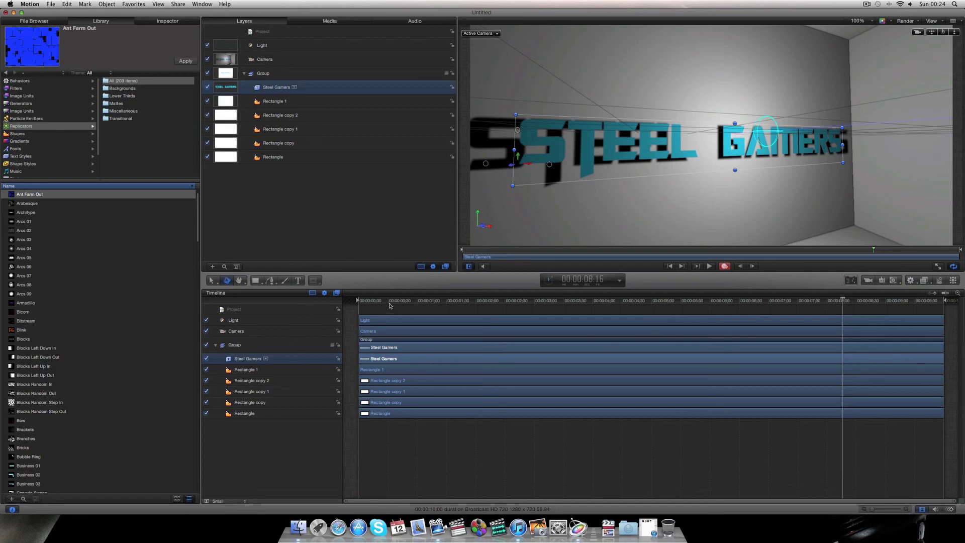
pyautogui.moveTo(393, 308); pyautogui.dragTo(352, 301)
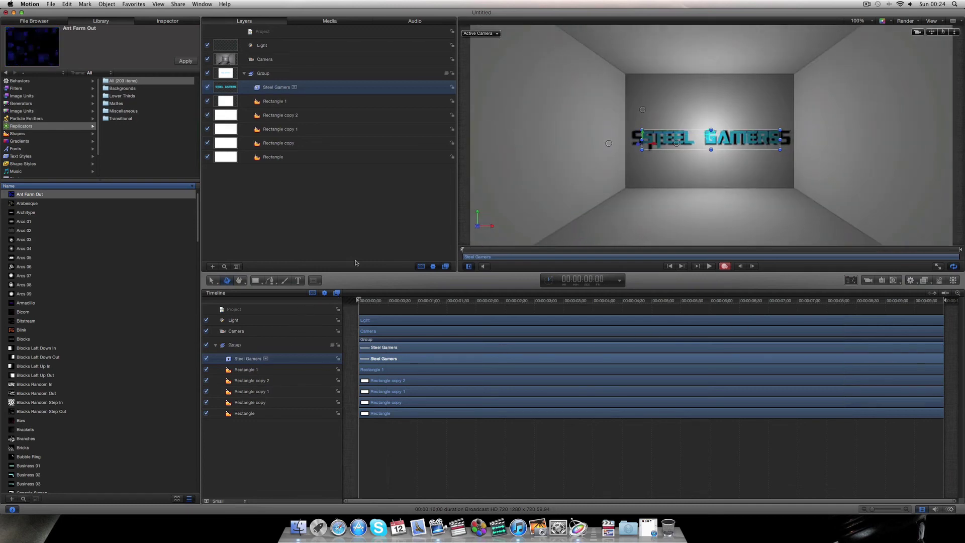
pyautogui.click(132, 4)
pyautogui.moveTo(107, 3)
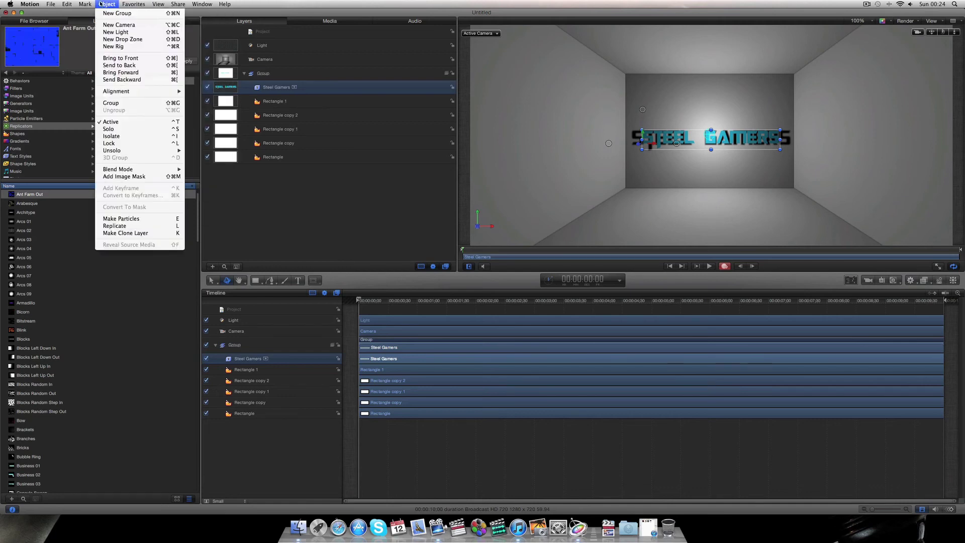
pyautogui.click(46, 6)
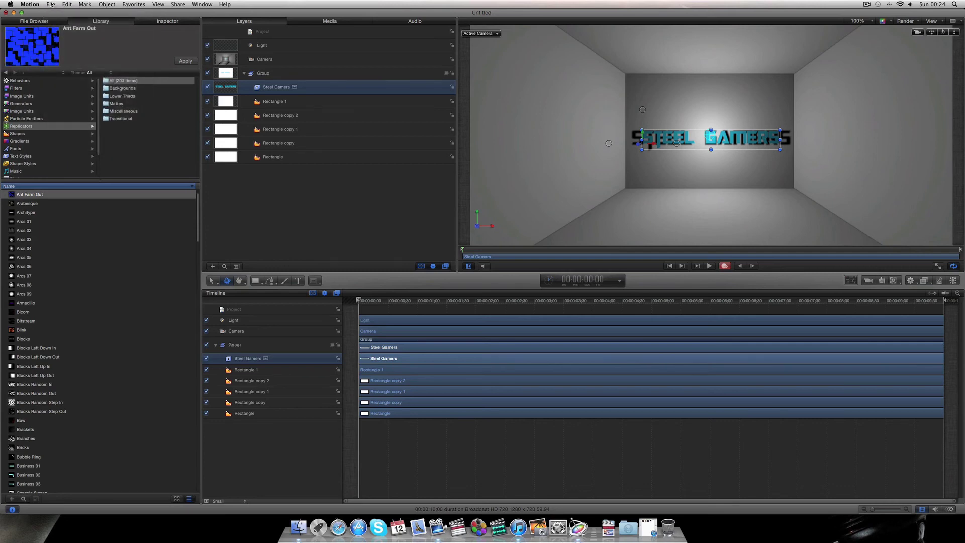
pyautogui.click(158, 4)
pyautogui.moveTo(180, 4)
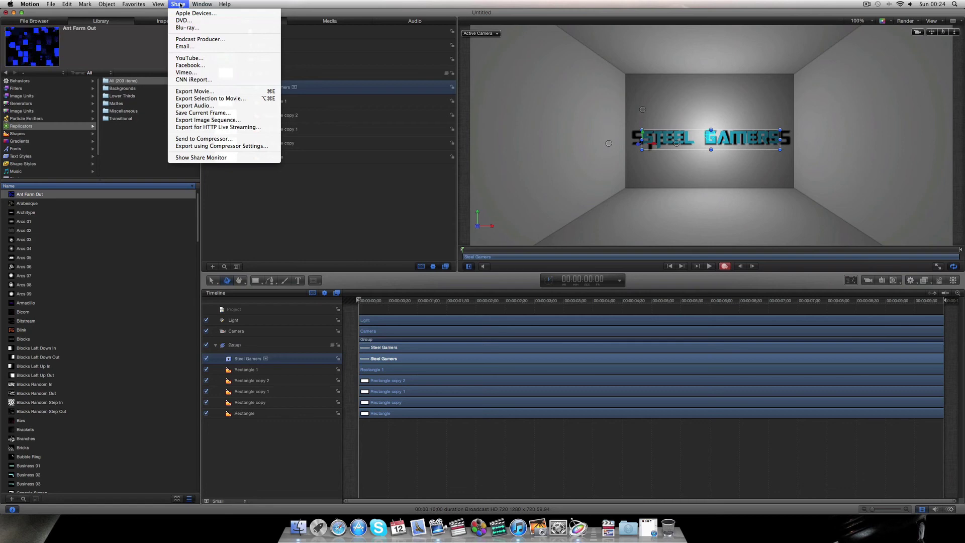
# - Export Movie as DVCPRO HD opening in QuickTime Player, check Render and Summary, and continue
pyautogui.click(222, 91)
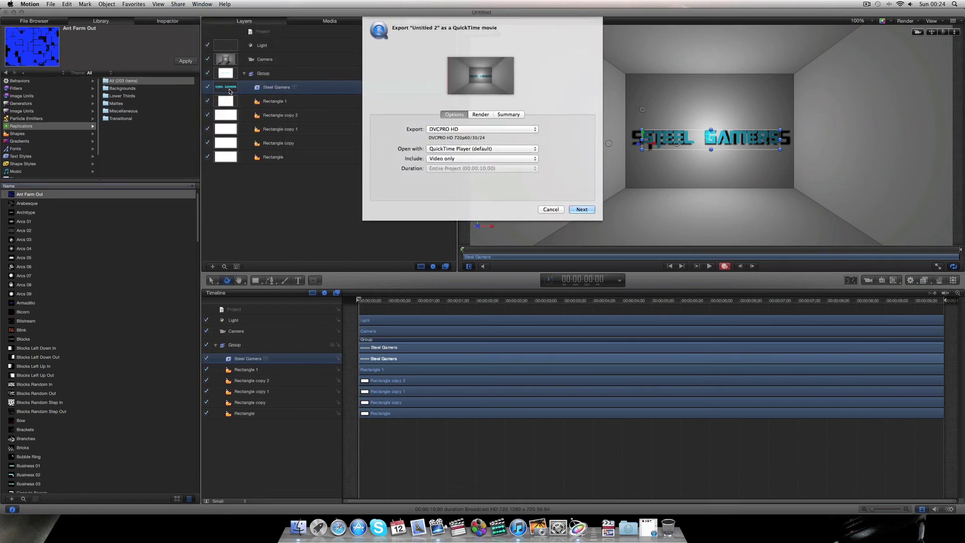
pyautogui.click(485, 130)
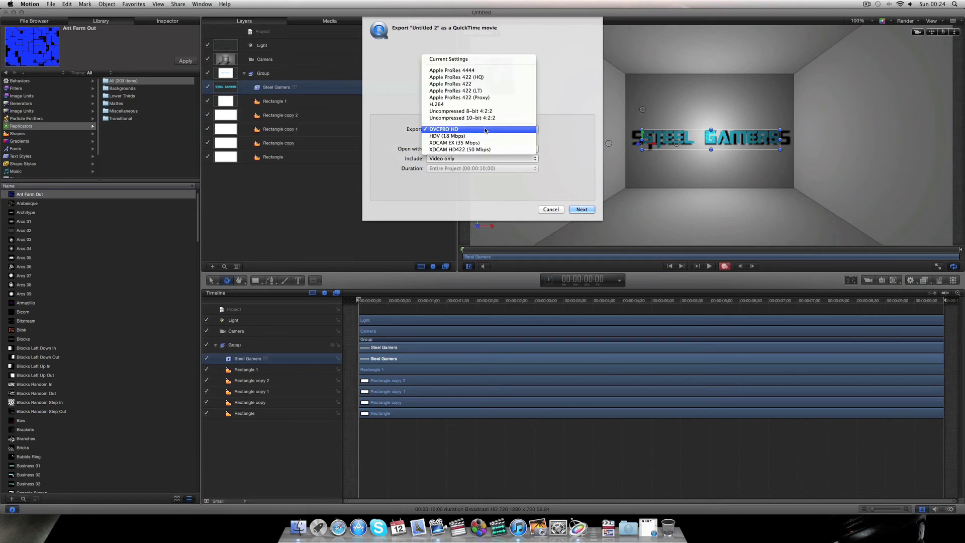
pyautogui.click(486, 130)
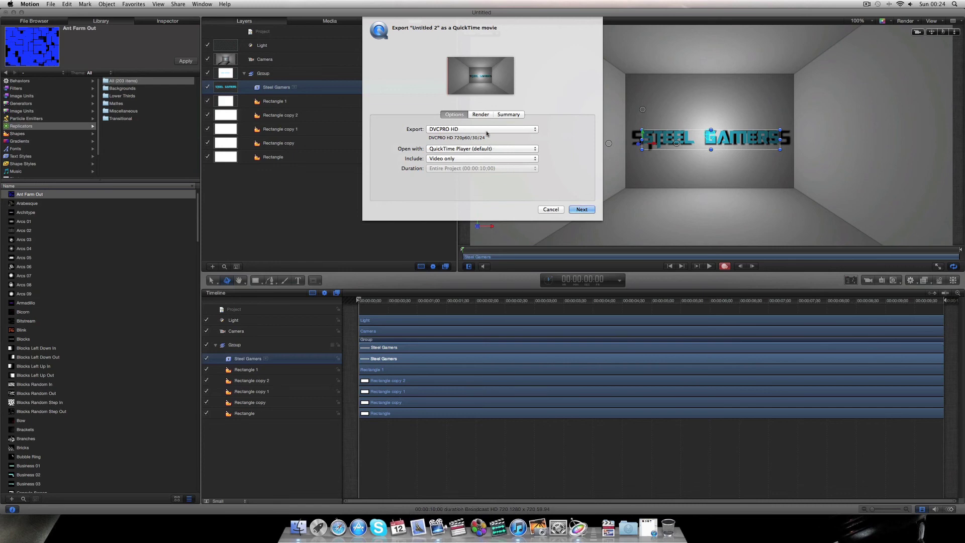
pyautogui.click(436, 149)
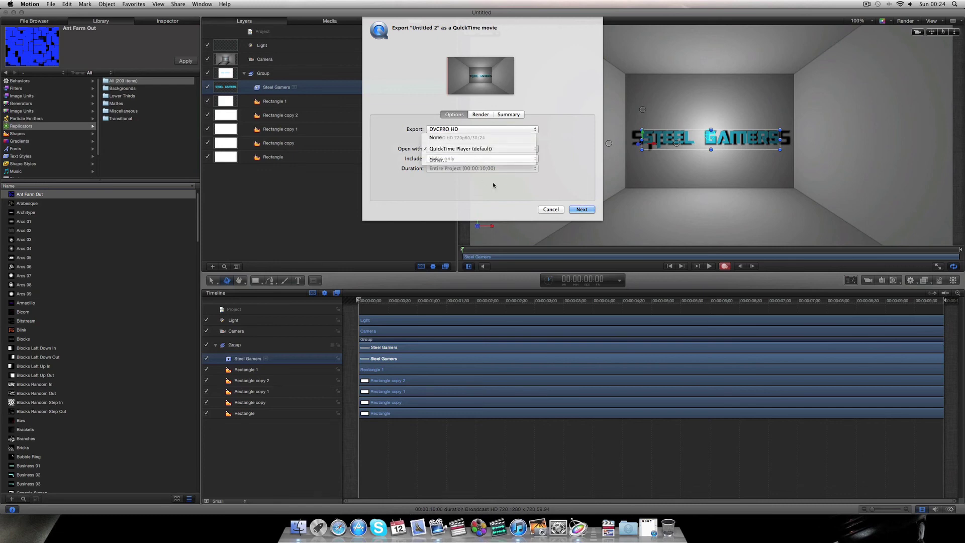
pyautogui.click(480, 112)
pyautogui.click(511, 117)
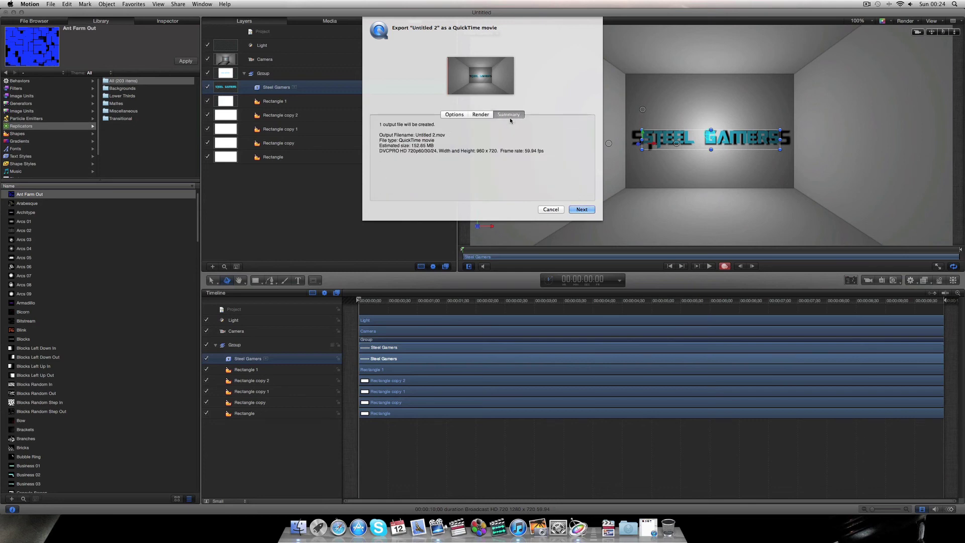
pyautogui.click(448, 115)
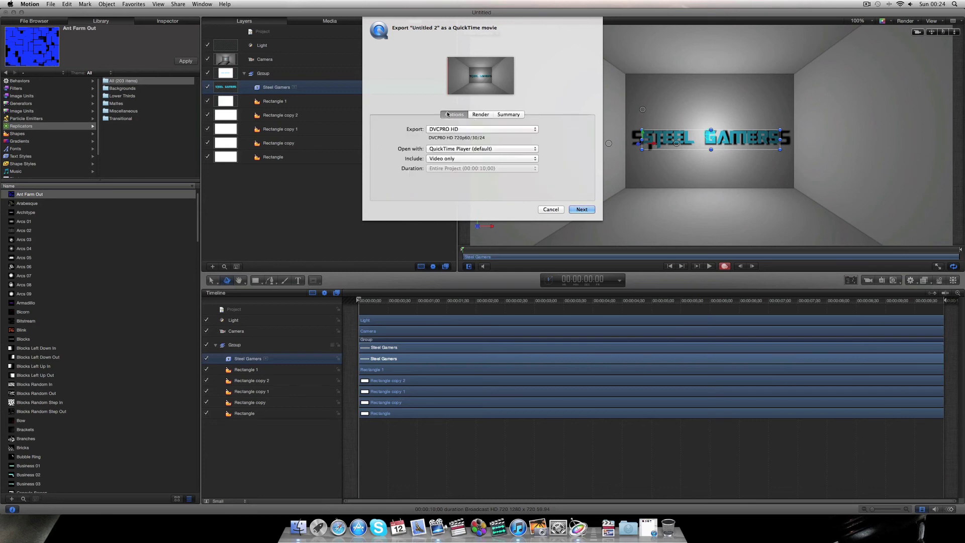
pyautogui.click(581, 209)
# - Save the movie as 'Steel Gamers intro' on the Desktop and run the export
pyautogui.press('BackSpace')
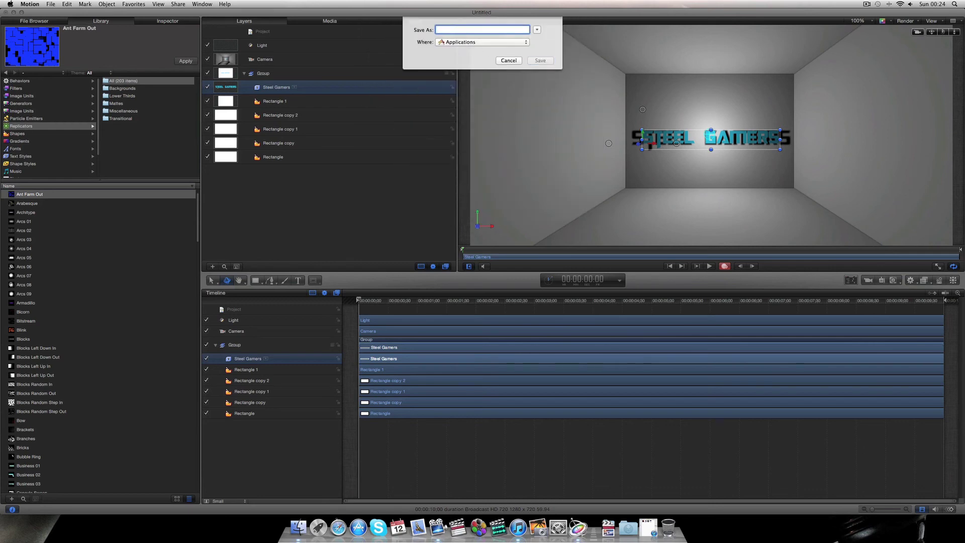
pyautogui.write('Steel Gamers intro')
pyautogui.click(492, 42)
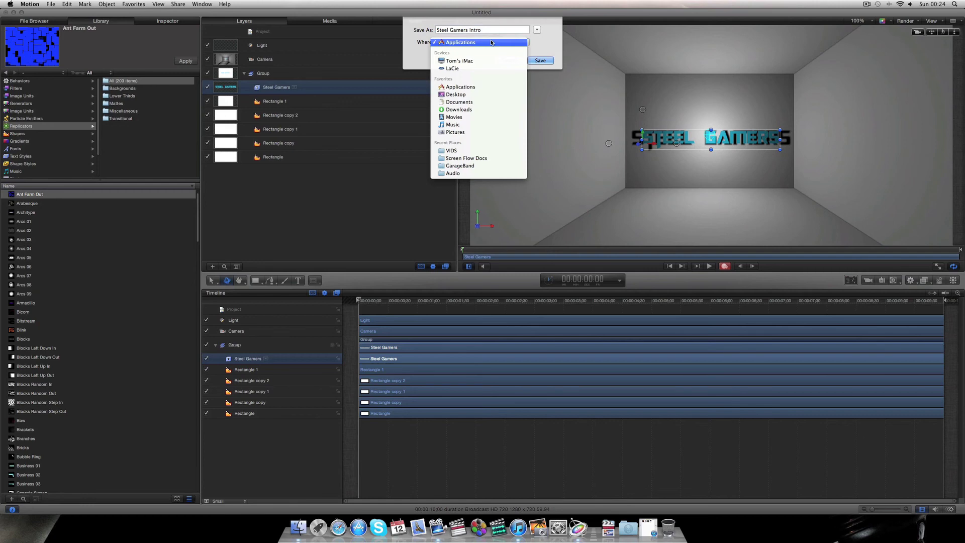
pyautogui.click(497, 94)
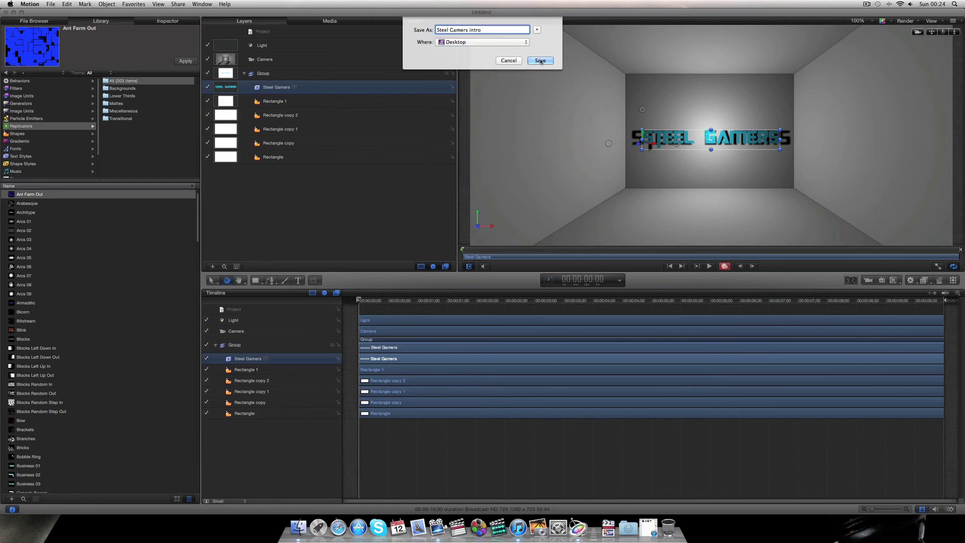
pyautogui.click(540, 61)
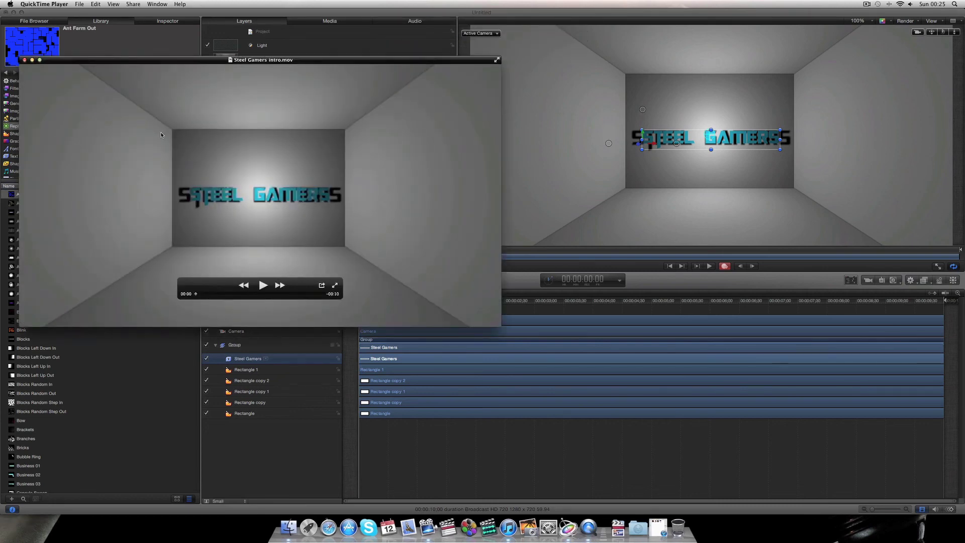
# - Play Steel Gamers intro.mov in QuickTime Player, pausing once, then close the movie window
pyautogui.moveTo(152, 116); pyautogui.dragTo(173, 115)
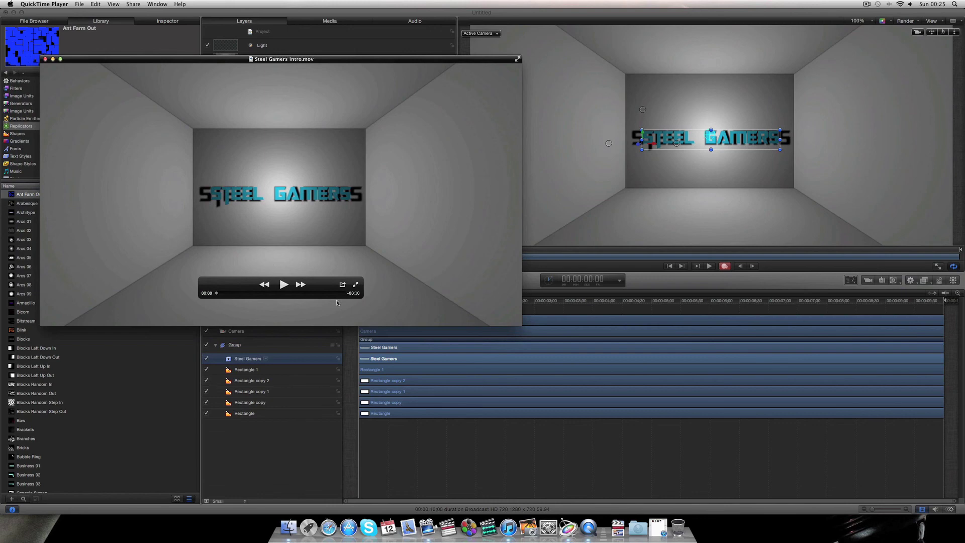
pyautogui.click(285, 287)
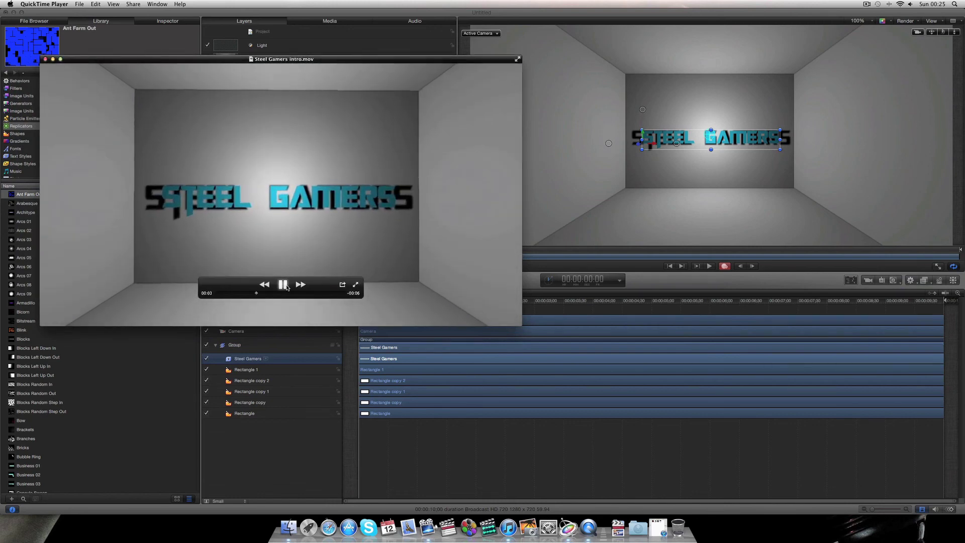
pyautogui.click(284, 284)
pyautogui.click(286, 286)
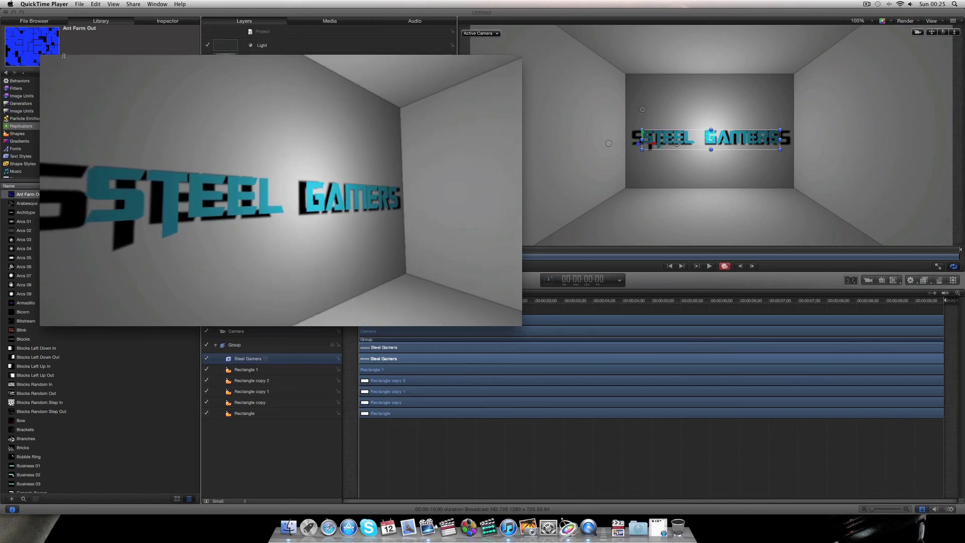
pyautogui.click(46, 60)
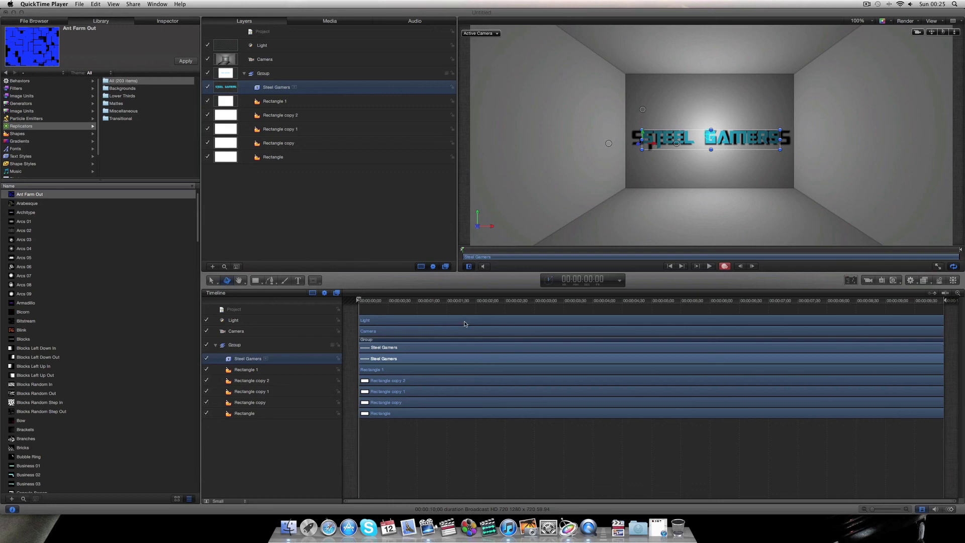
# - Quit Motion from its Dock icon, choosing Don't Save for the project
pyautogui.click(380, 301)
pyautogui.moveTo(380, 301)
pyautogui.mouseDown()
pyautogui.moveTo(609, 299)
pyautogui.moveTo(373, 307)
pyautogui.mouseUp()
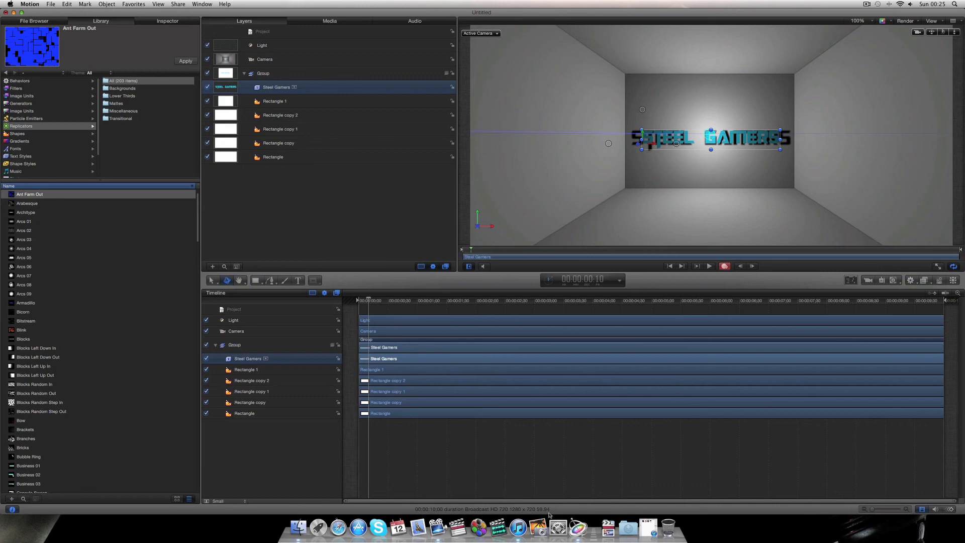
pyautogui.rightClick(579, 527)
pyautogui.click(593, 495)
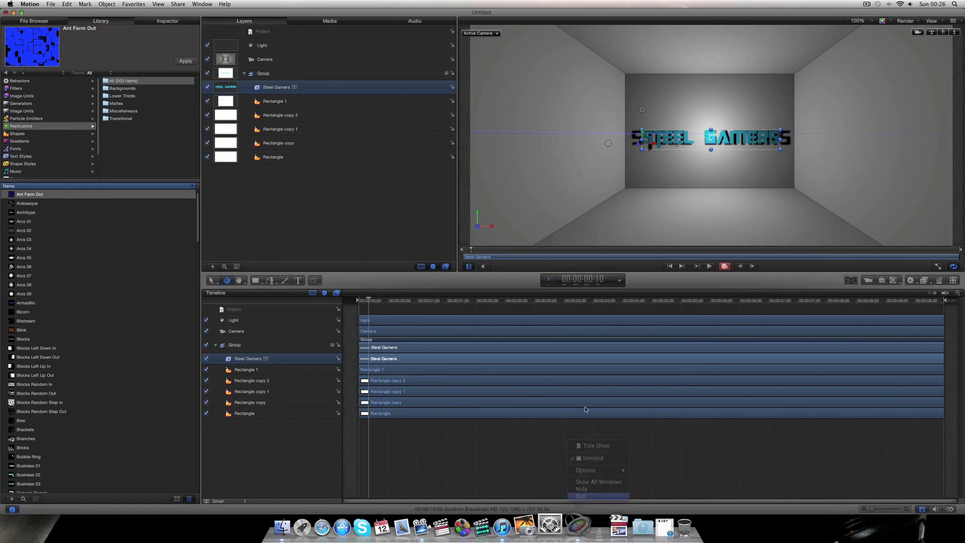
pyautogui.click(471, 55)
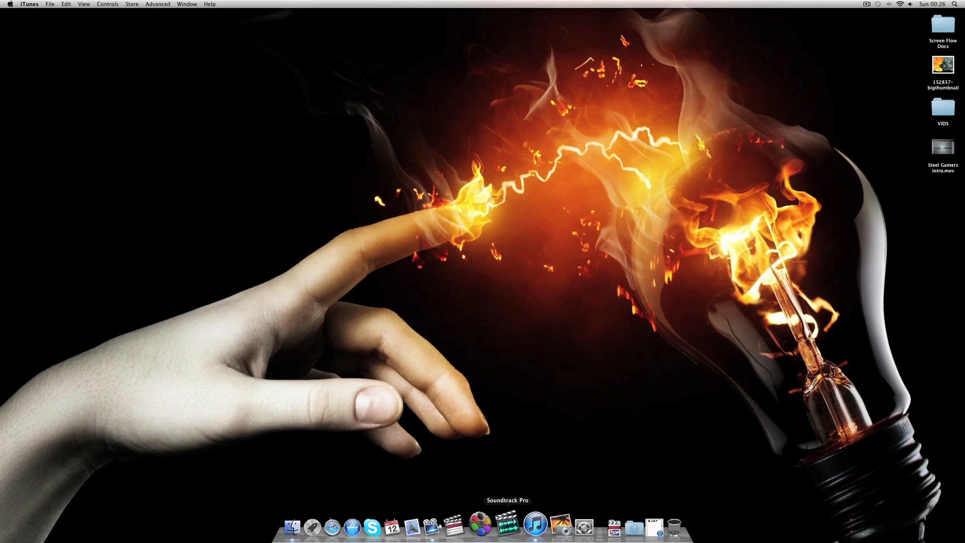
pyautogui.click(506, 526)
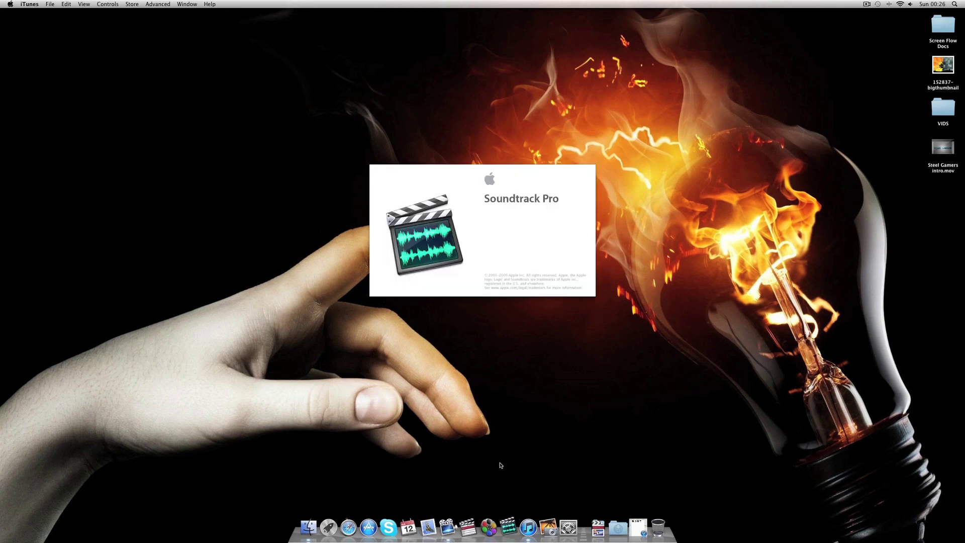
pyautogui.rightClick(511, 521)
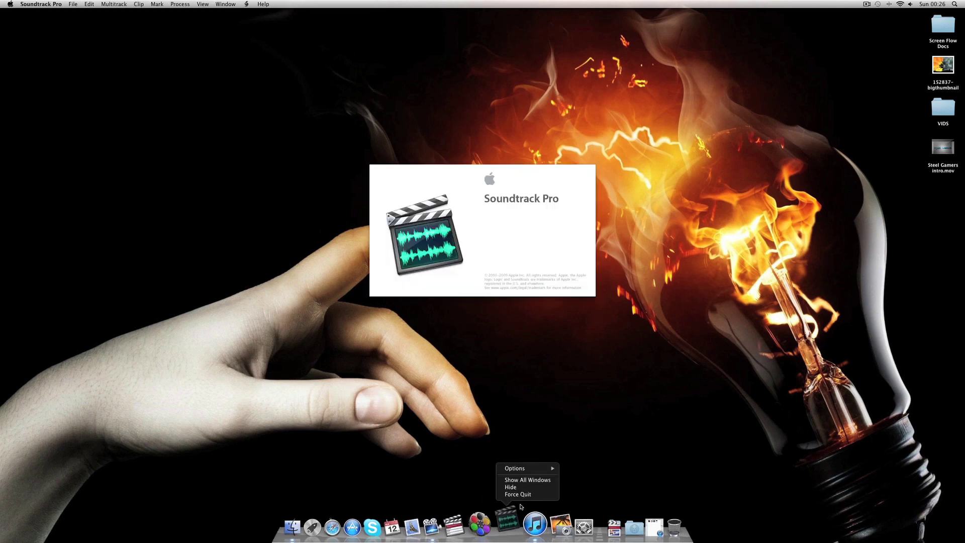
pyautogui.click(523, 496)
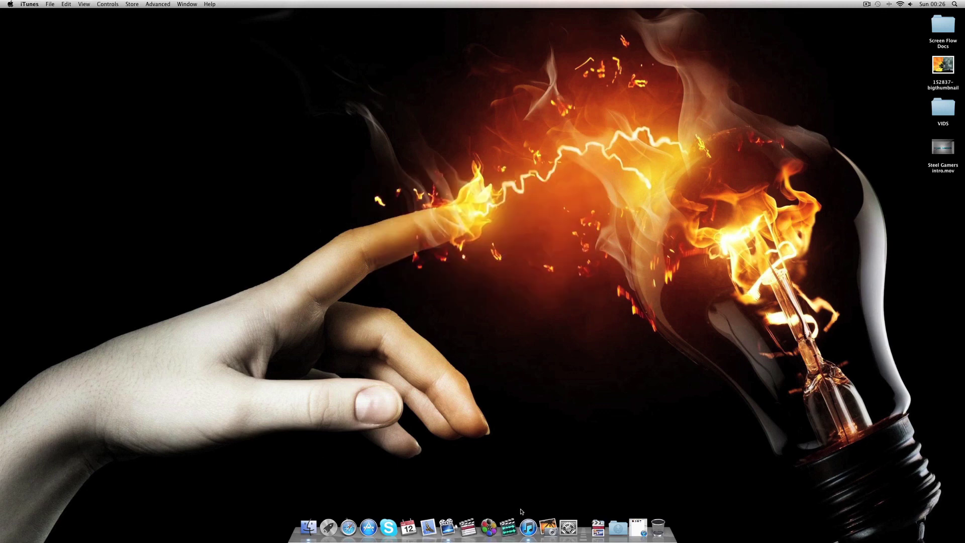